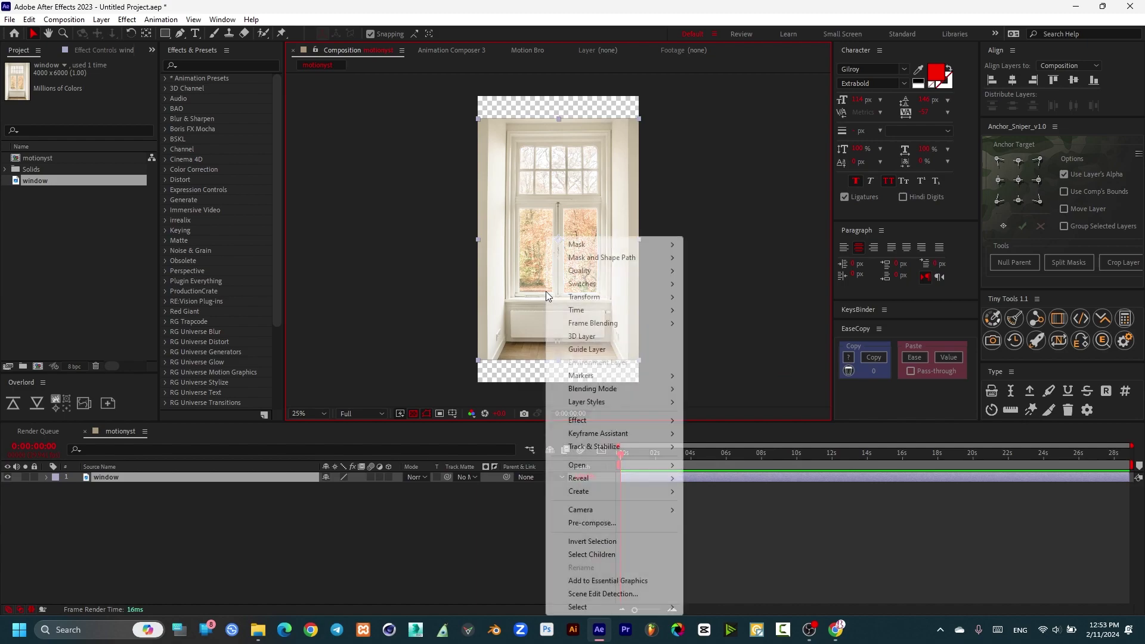
Fit the window layer to the composition height and add a new adjustment layer above it.
{"action": "mouse_move", "coordinate": [588, 297]}
{"action": "left_click", "coordinate": [740, 483]}
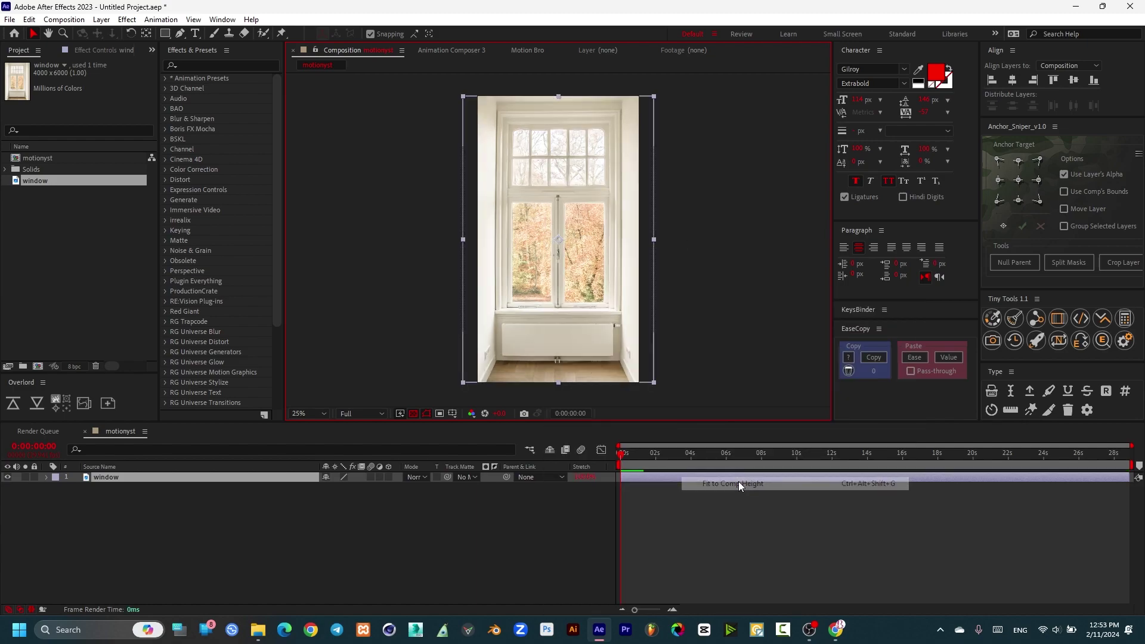
{"action": "left_click", "coordinate": [297, 513]}
{"action": "right_click", "coordinate": [297, 513]}
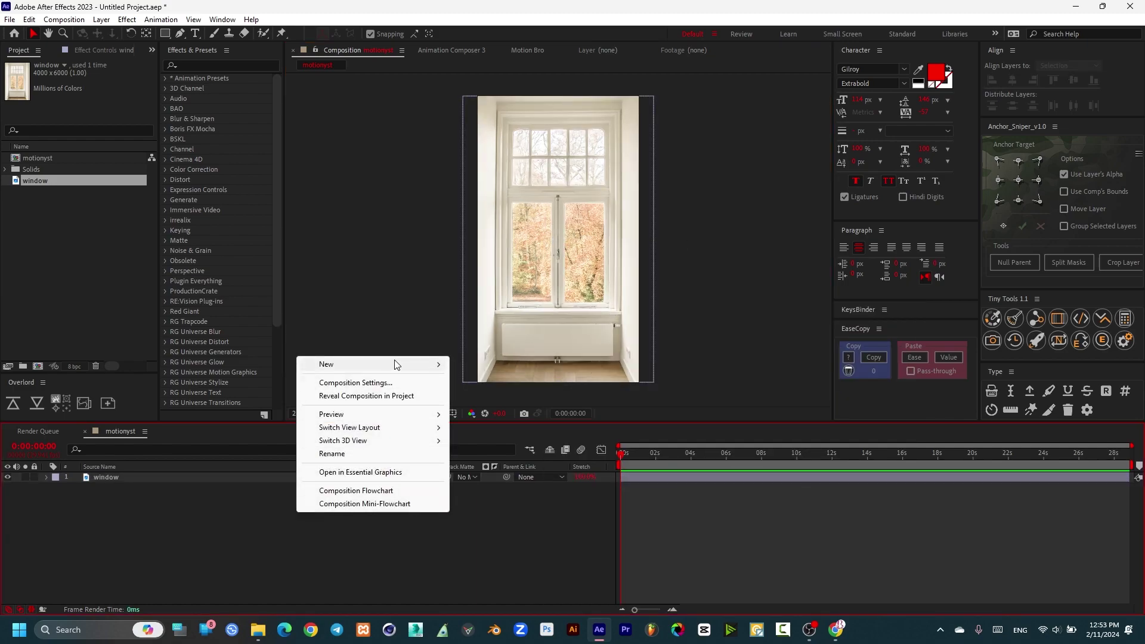
{"action": "mouse_move", "coordinate": [393, 364]}
{"action": "left_click", "coordinate": [507, 462]}
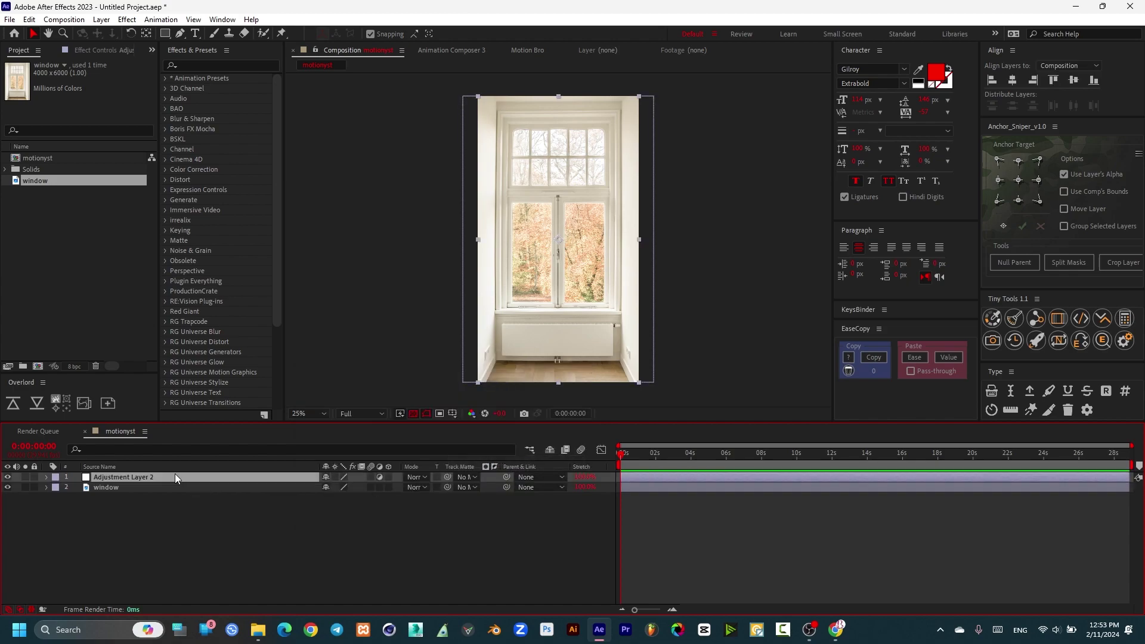
Find the Curves effect and apply it to the adjustment layer.
{"action": "left_click", "coordinate": [189, 65]}
{"action": "type", "text": "curve"}
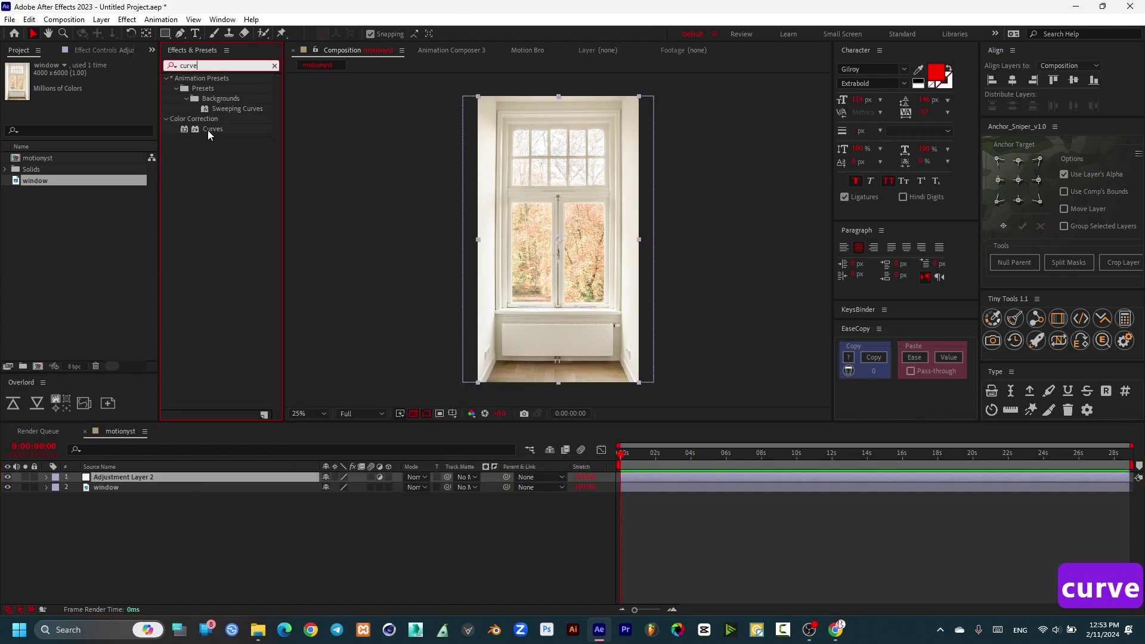
{"action": "left_click_drag", "start_coordinate": [208, 130], "coordinate": [170, 478]}
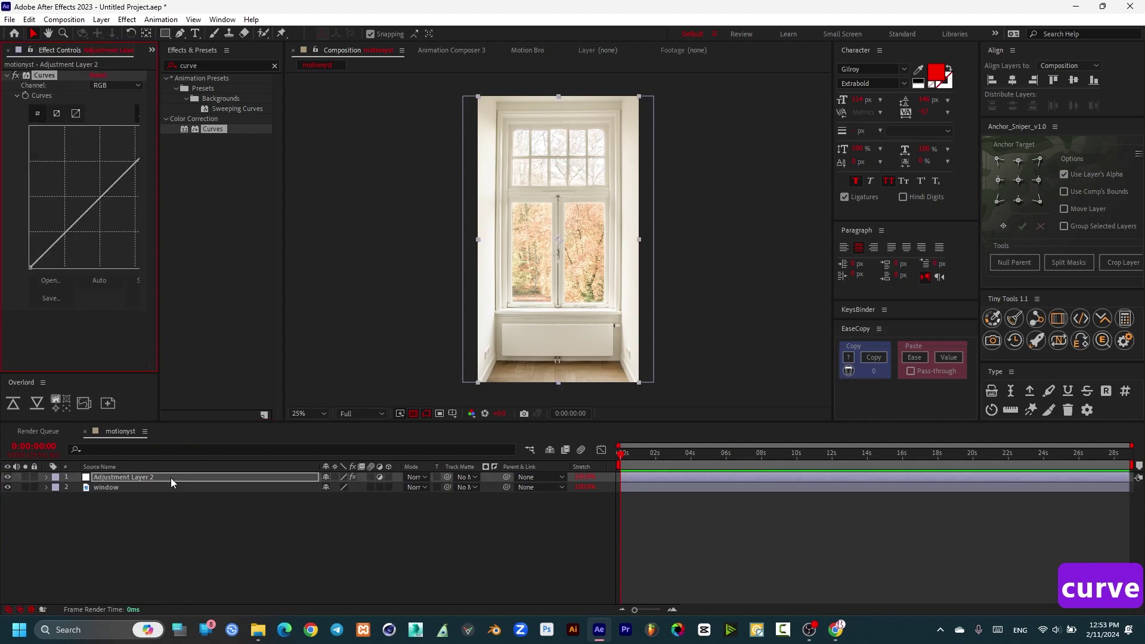
Pull the midtones of the RGB curve down and raise the midtones of the Blue curve slightly.
{"action": "left_click_drag", "start_coordinate": [95, 205], "coordinate": [106, 223]}
{"action": "left_click", "coordinate": [116, 86]}
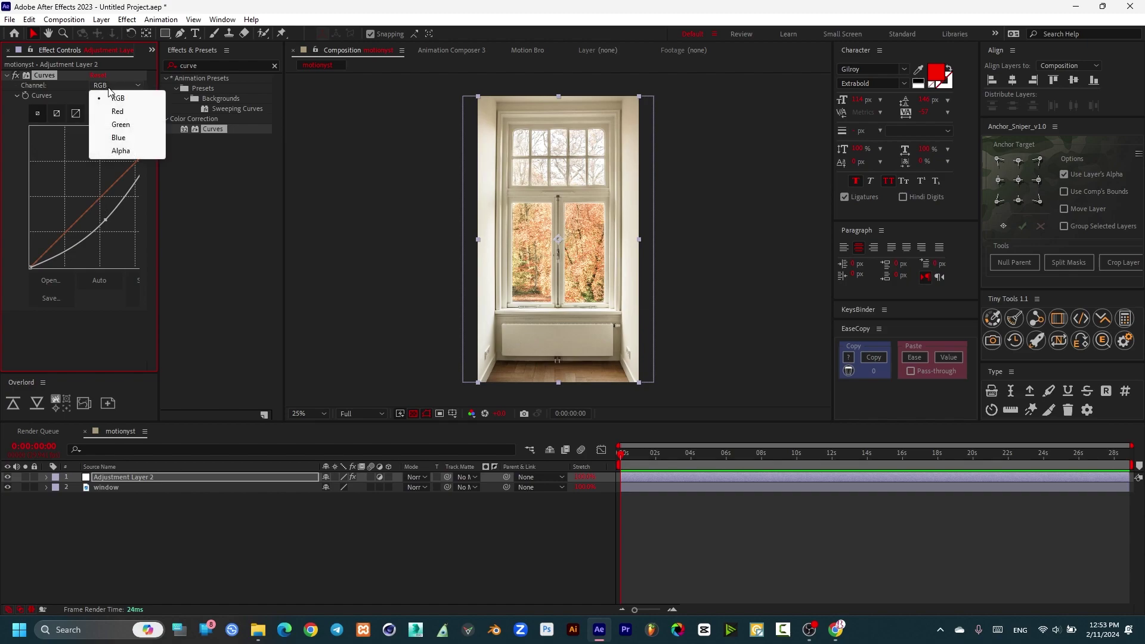
{"action": "left_click", "coordinate": [119, 137]}
{"action": "left_click_drag", "start_coordinate": [97, 205], "coordinate": [91, 200]}
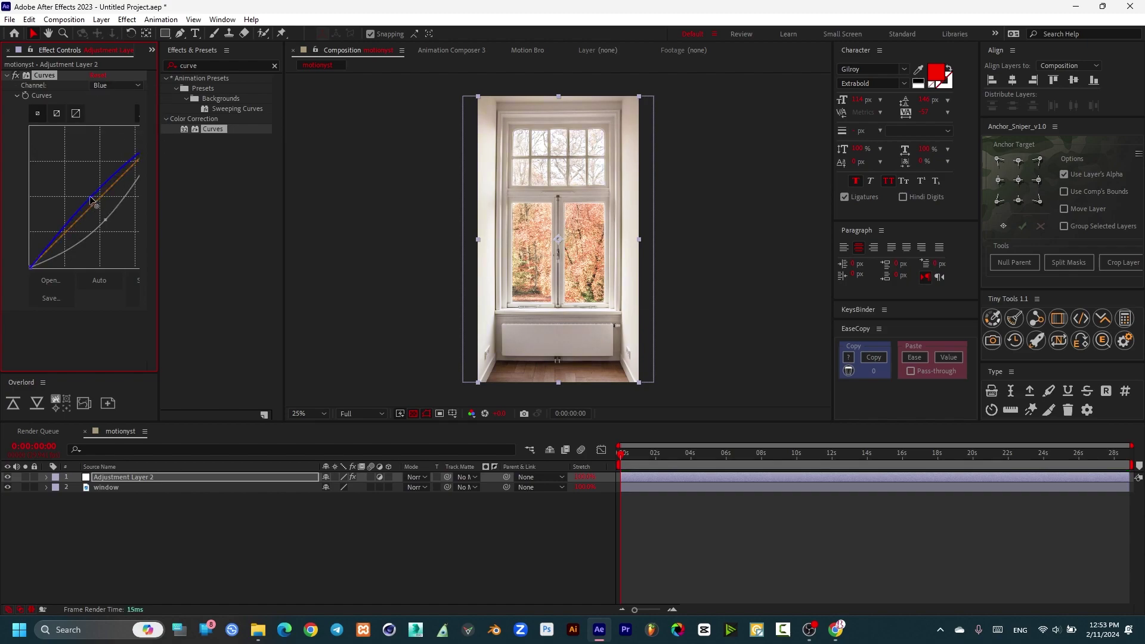
Apply the Levels effect to the adjustment layer and raise its Input Black to deepen the shadows.
{"action": "left_click", "coordinate": [221, 65]}
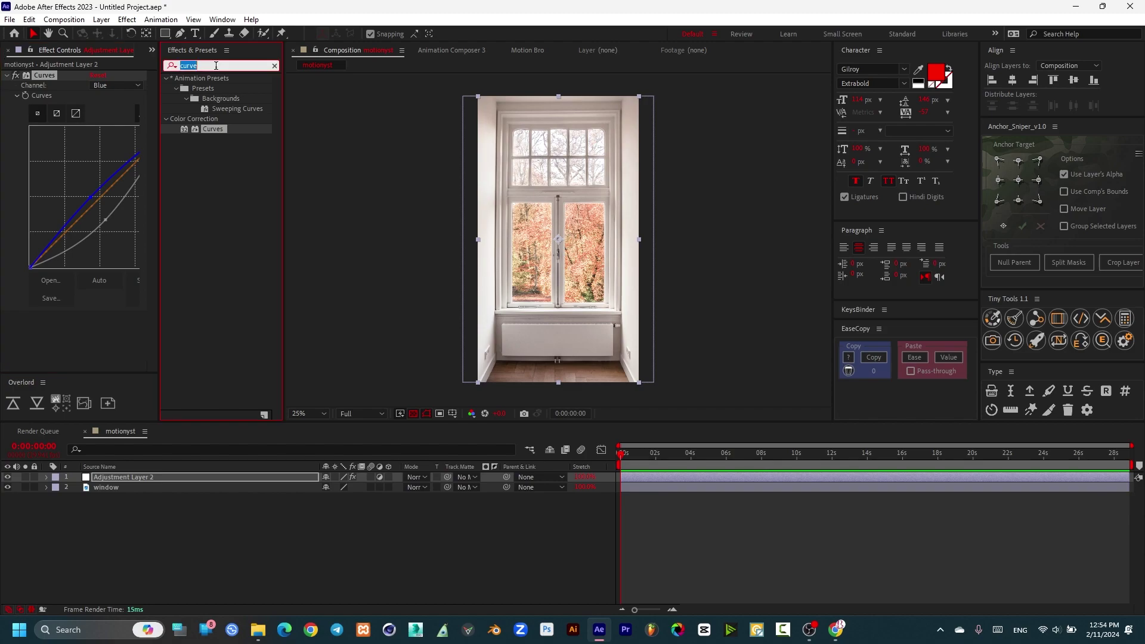
{"action": "type", "text": "level"}
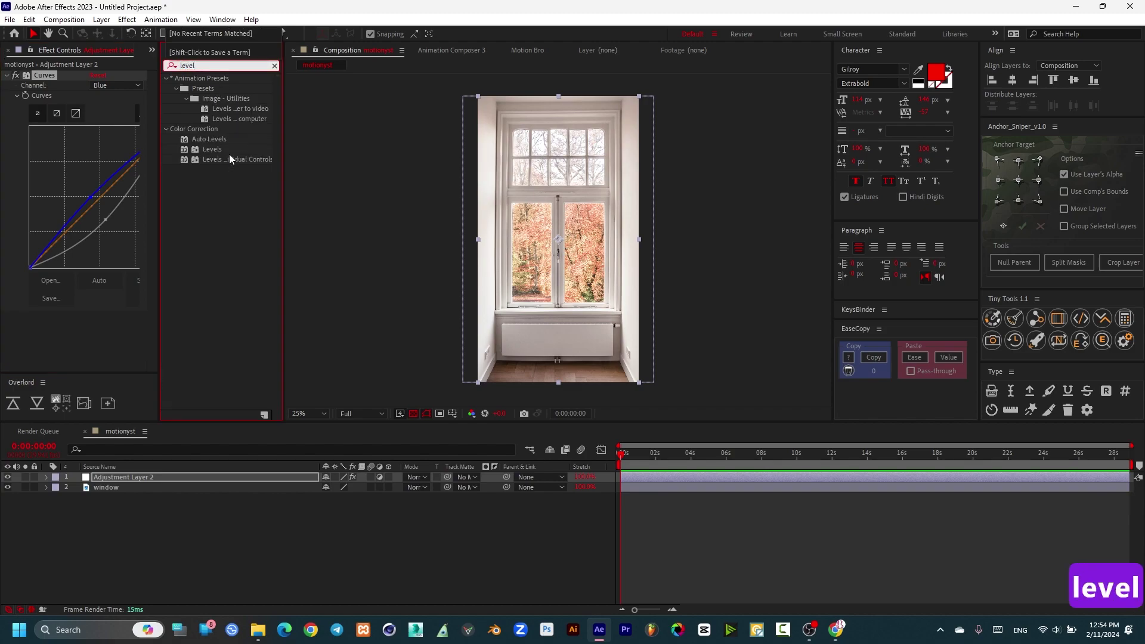
{"action": "left_click_drag", "start_coordinate": [212, 149], "coordinate": [119, 478]}
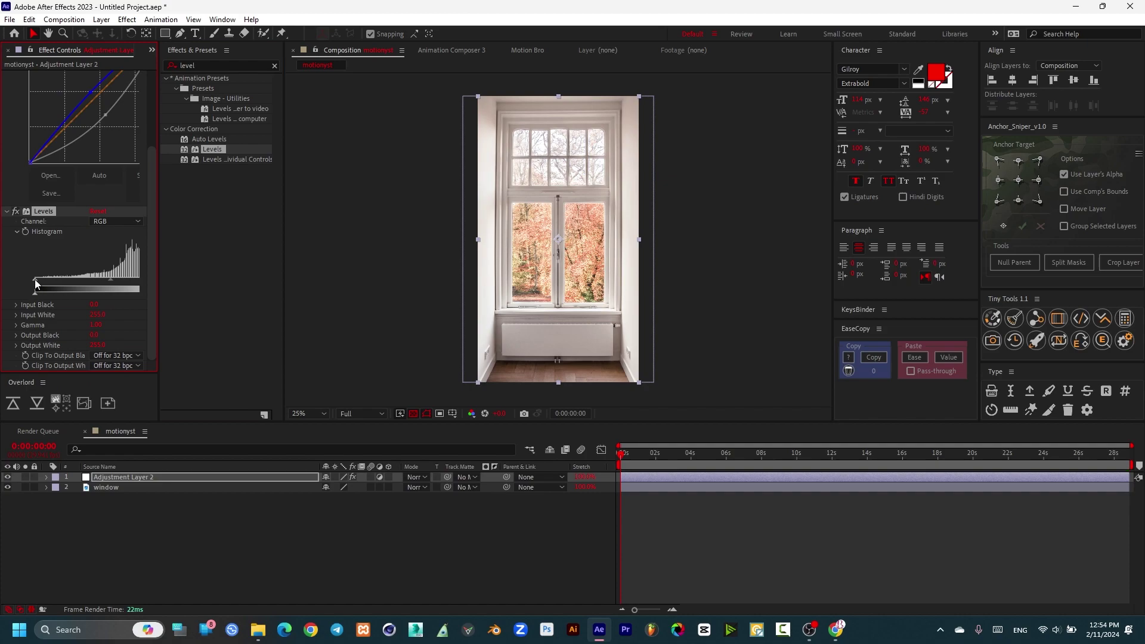
{"action": "left_click_drag", "start_coordinate": [34, 281], "coordinate": [51, 280]}
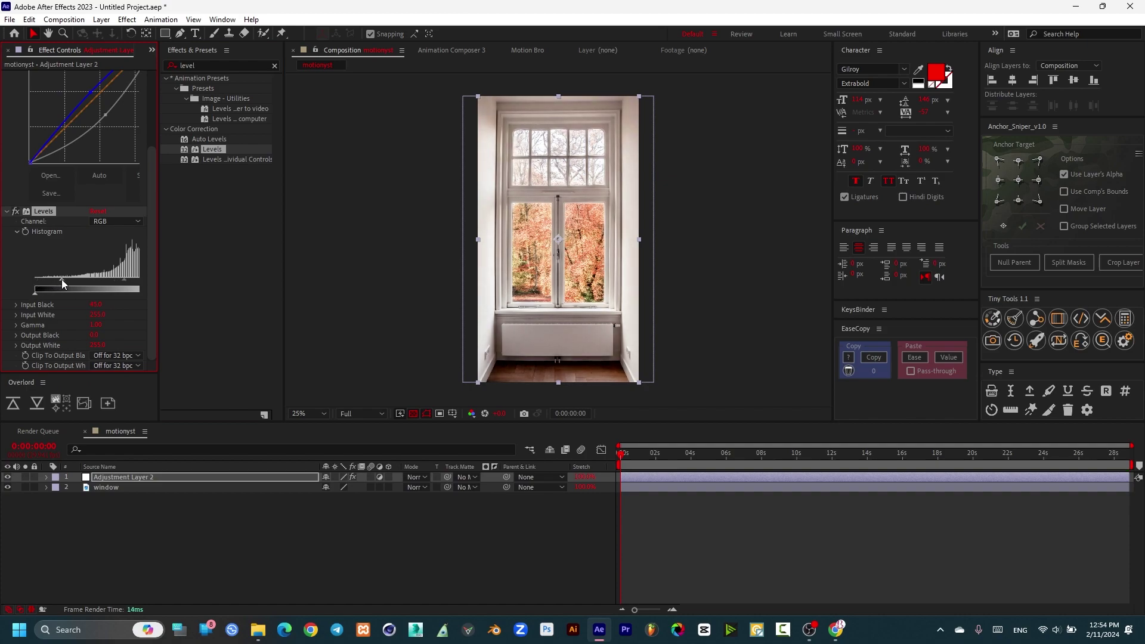
{"action": "left_click_drag", "start_coordinate": [64, 279], "coordinate": [68, 283]}
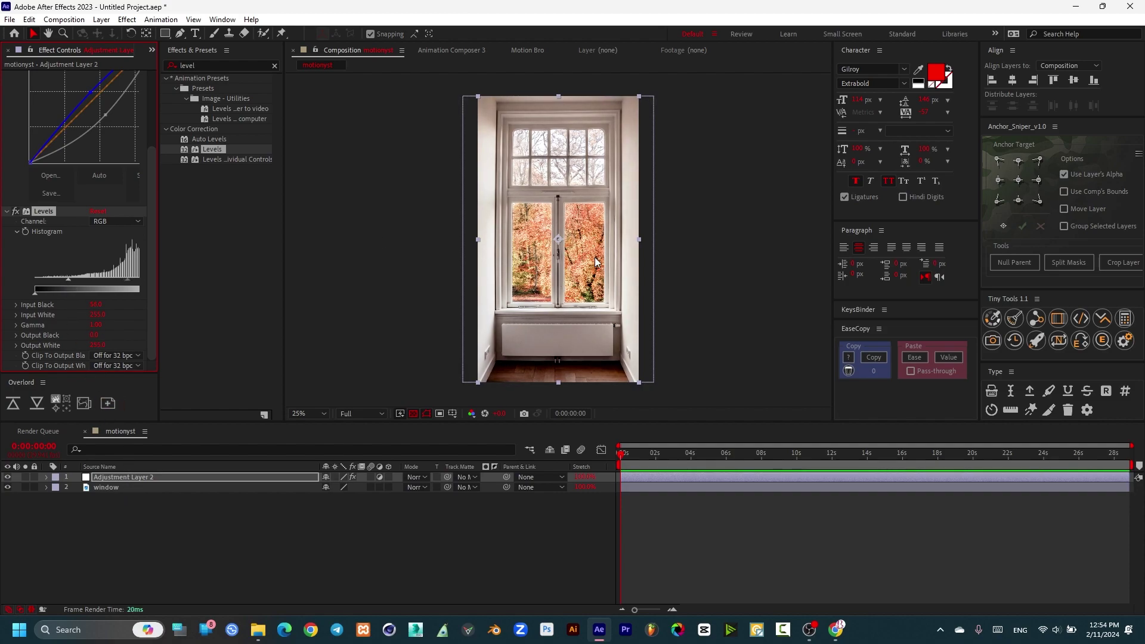
Duplicate the window layer and start a Pen mask on the copy along the top edge of the left glass pane.
{"action": "left_click", "coordinate": [237, 488]}
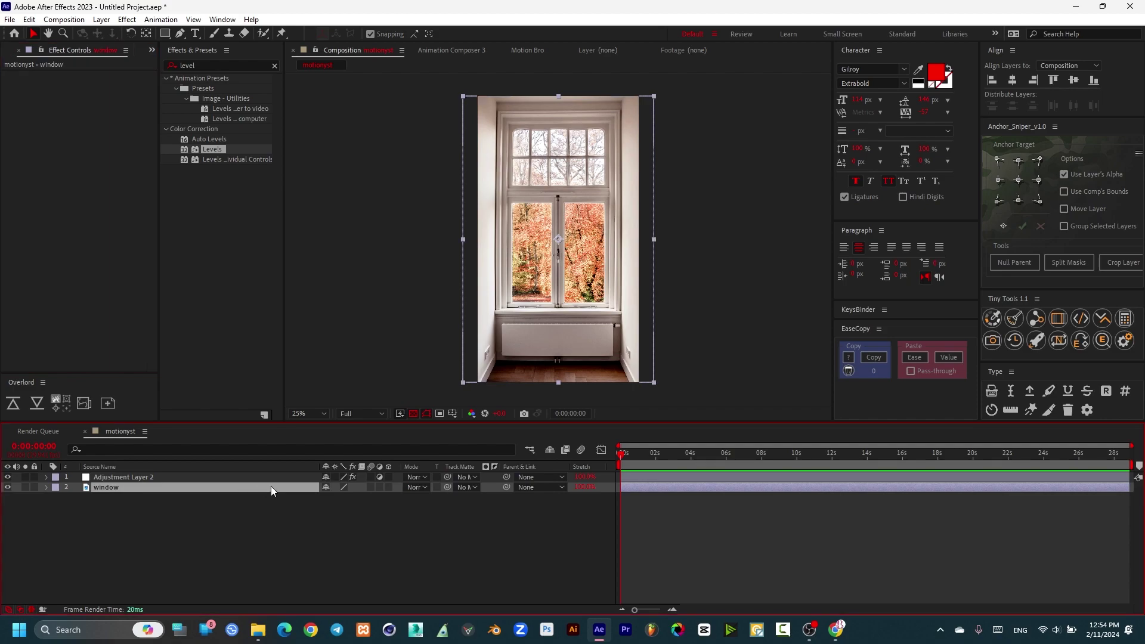
{"action": "key", "text": "ctrl+d"}
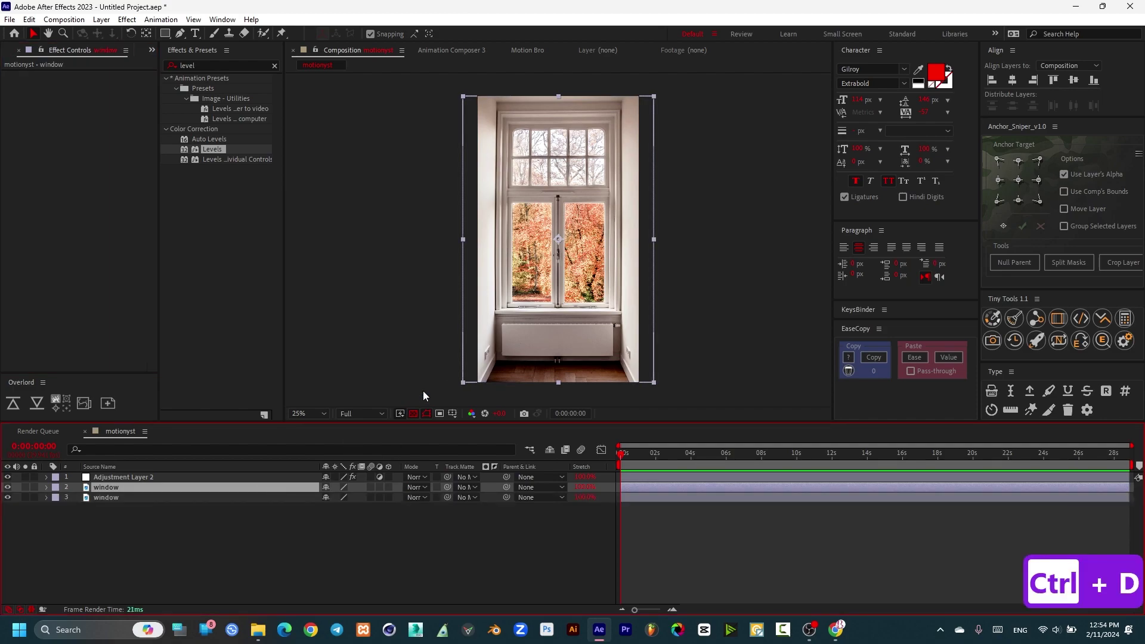
{"action": "scroll", "coordinate": [591, 264], "scroll_direction": "up", "scroll_amount": 2}
{"action": "scroll", "coordinate": [590, 263], "scroll_direction": "up", "scroll_amount": 1}
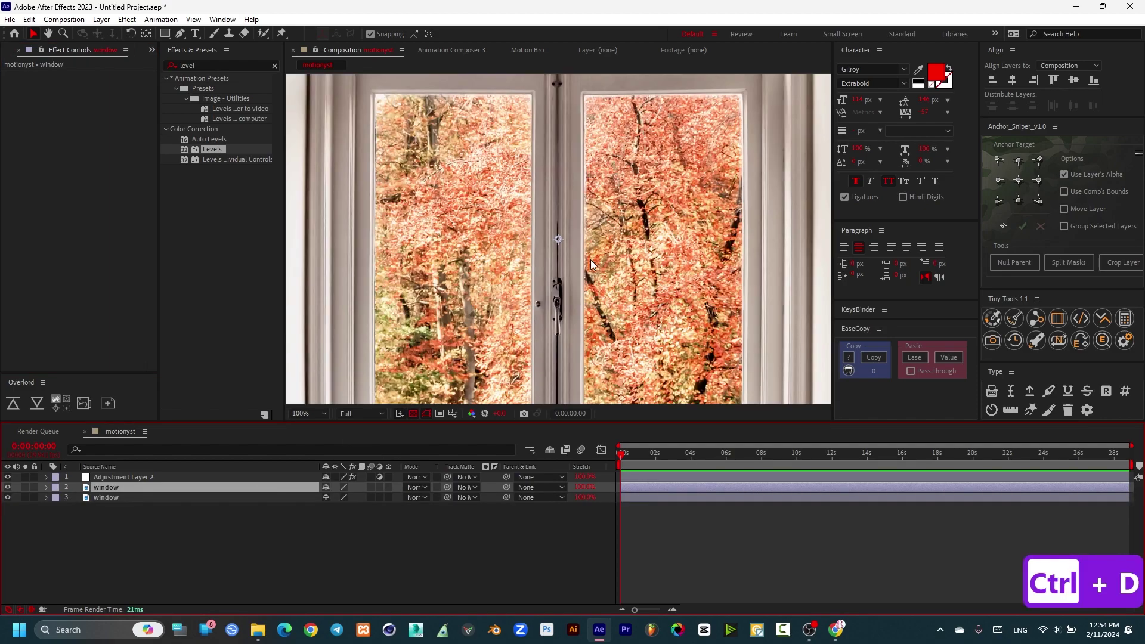
{"action": "left_click", "coordinate": [181, 33]}
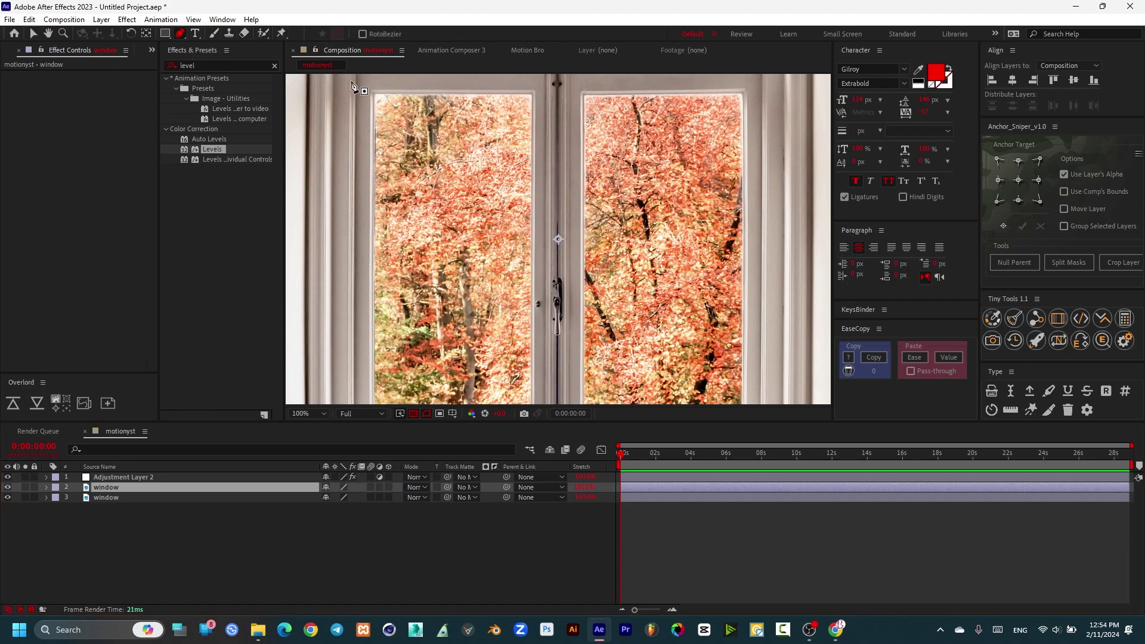
{"action": "key", "text": "period"}
{"action": "key", "text": "h"}
{"action": "left_click_drag", "start_coordinate": [370, 90], "coordinate": [569, 339]}
{"action": "key", "text": "g"}
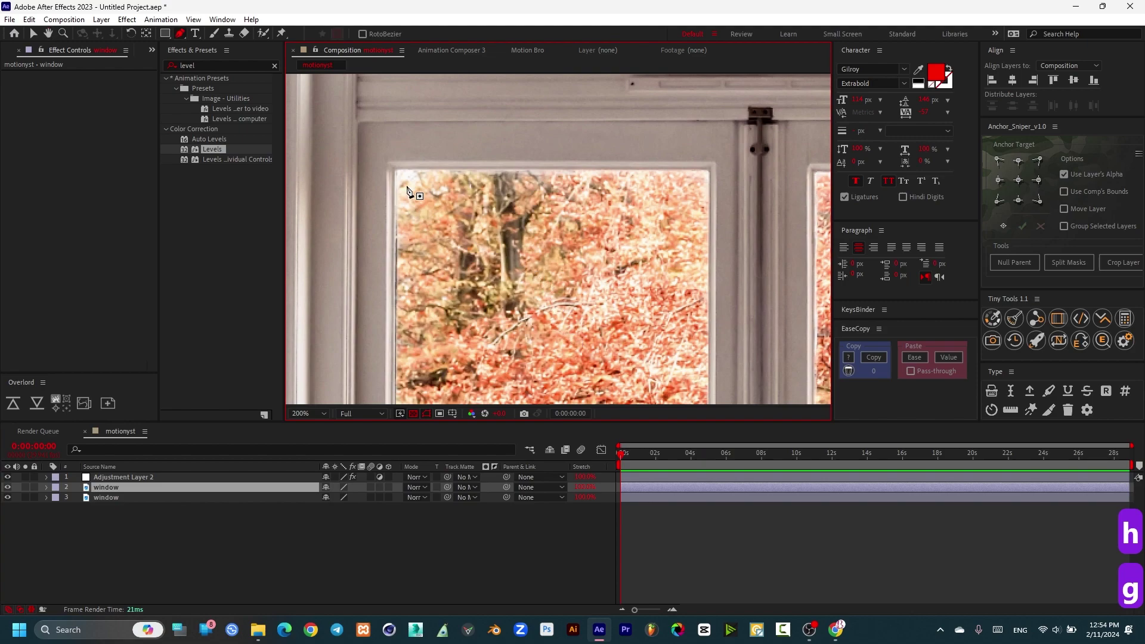
{"action": "left_click", "coordinate": [394, 172]}
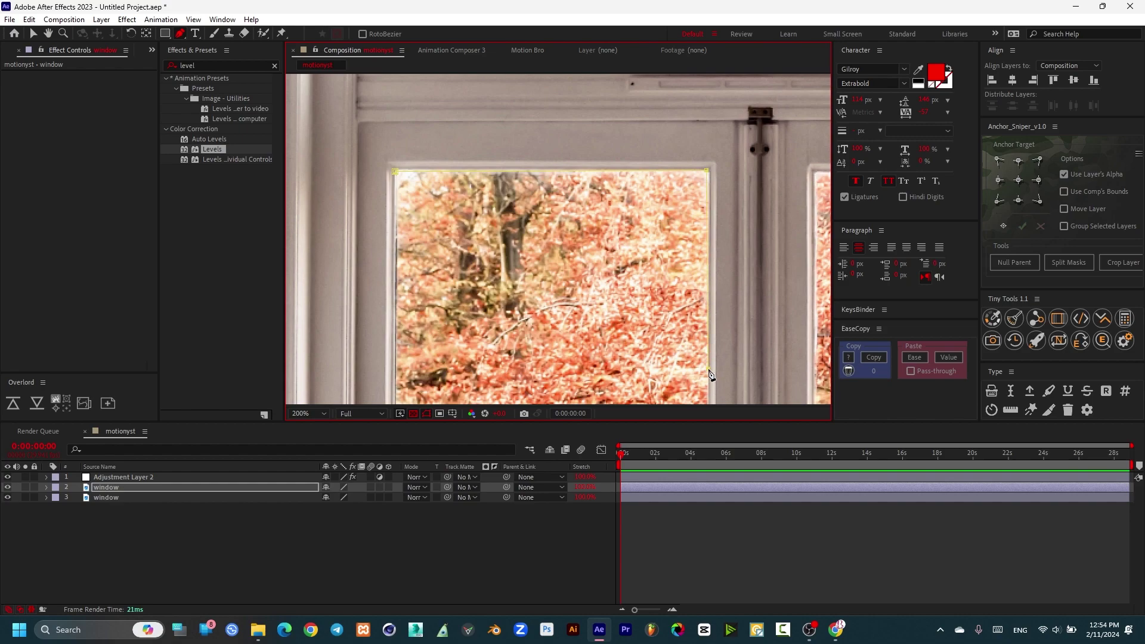
Continue the mask down the left pane's right edge and across its bottom edge to the lower-left corner.
{"action": "key", "text": "h"}
{"action": "left_click_drag", "start_coordinate": [735, 384], "coordinate": [698, 102]}
{"action": "key", "text": "g"}
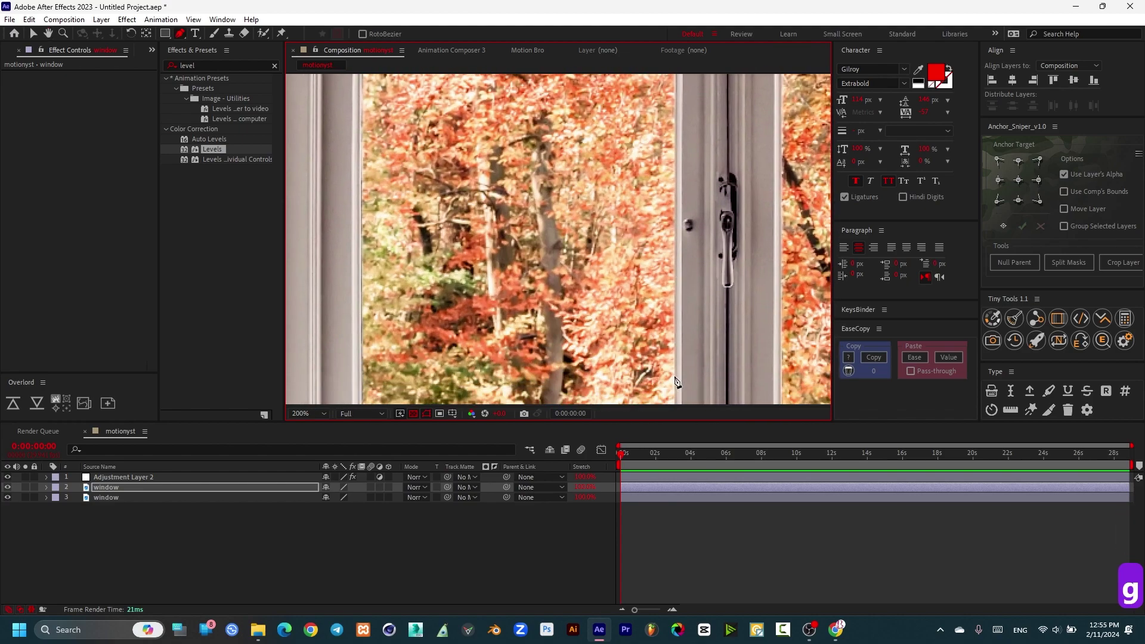
{"action": "key", "text": "h"}
{"action": "left_click_drag", "start_coordinate": [744, 352], "coordinate": [725, 154]}
{"action": "key", "text": "g"}
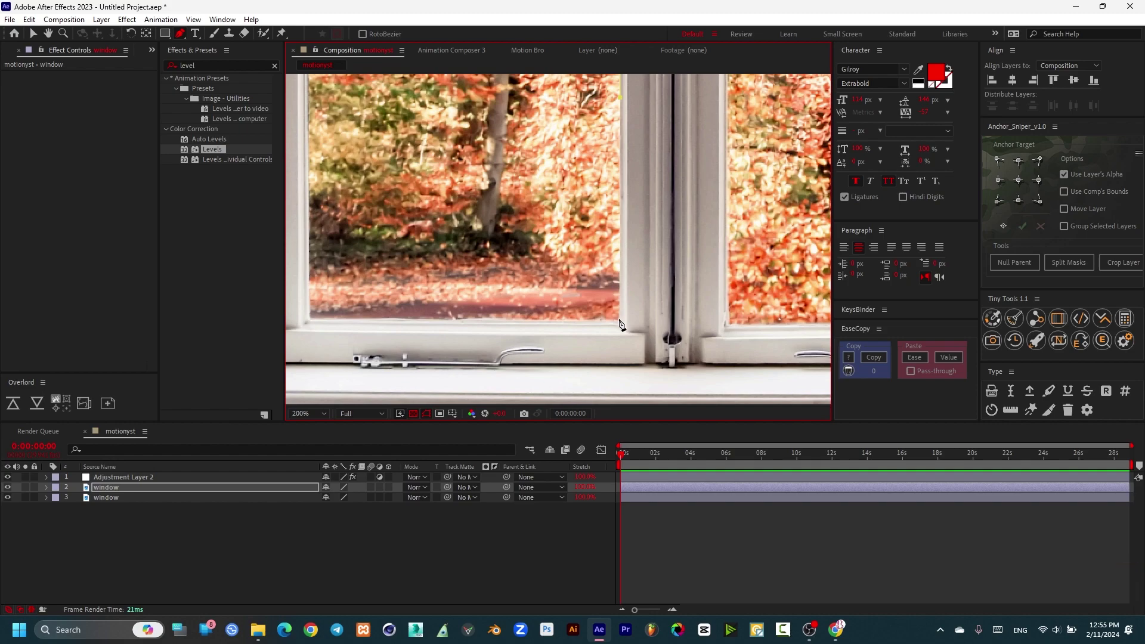
{"action": "key", "text": "ctrl+z"}
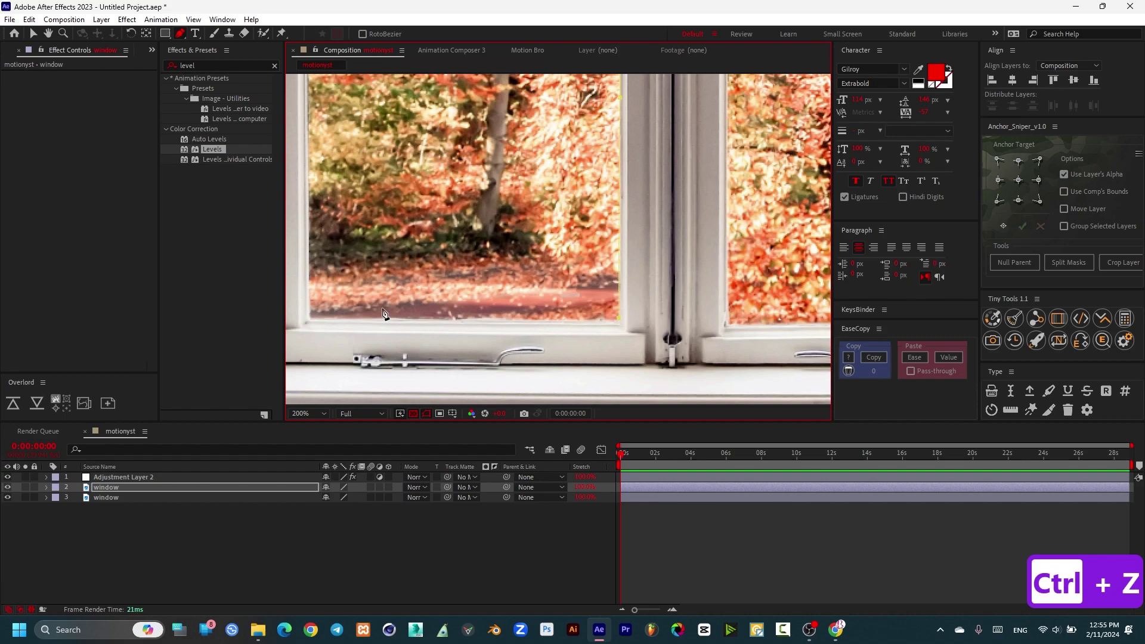
{"action": "left_click", "coordinate": [310, 320]}
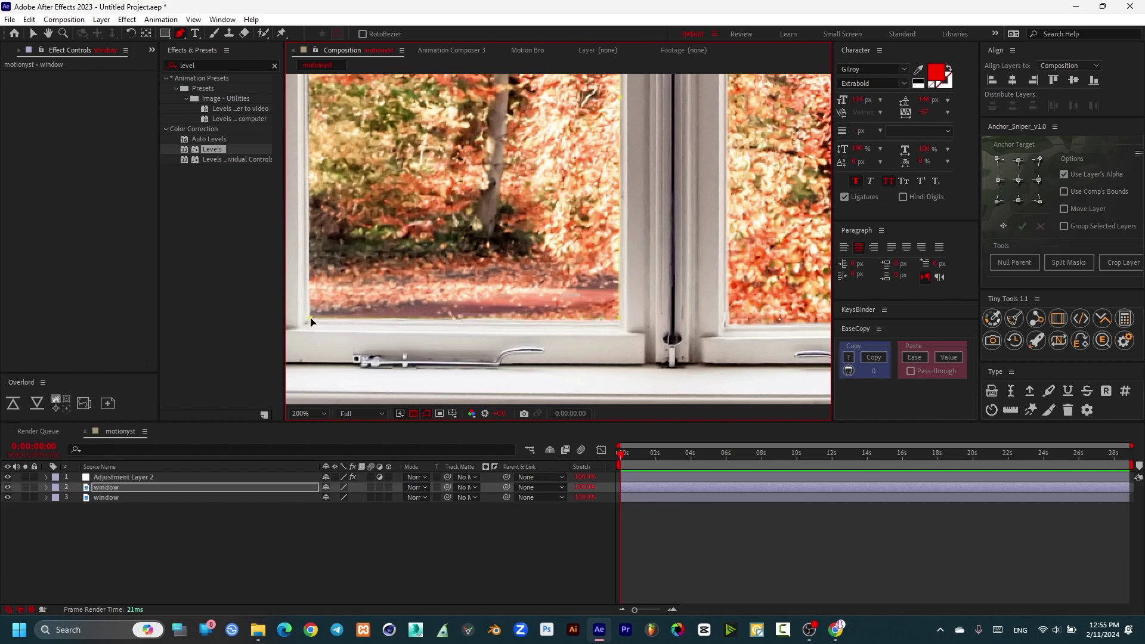
Redo the mask's lower-left corner point and close the path at the left pane's upper-left corner.
{"action": "key", "text": "ctrl+z"}
{"action": "key", "text": "h"}
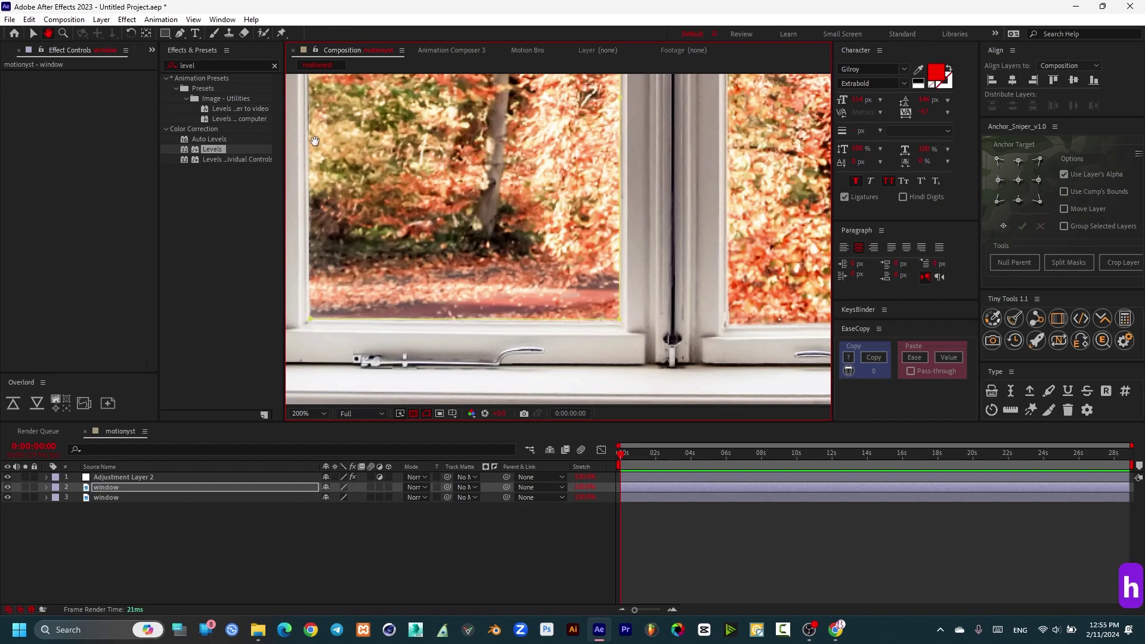
{"action": "left_click_drag", "start_coordinate": [360, 163], "coordinate": [472, 424]}
{"action": "left_click_drag", "start_coordinate": [450, 262], "coordinate": [455, 415]}
{"action": "mouse_move", "coordinate": [450, 156]}
{"action": "left_mouse_down"}
{"action": "mouse_move", "coordinate": [447, 310]}
{"action": "mouse_move", "coordinate": [442, 173]}
{"action": "left_mouse_up"}
{"action": "key", "text": "g"}
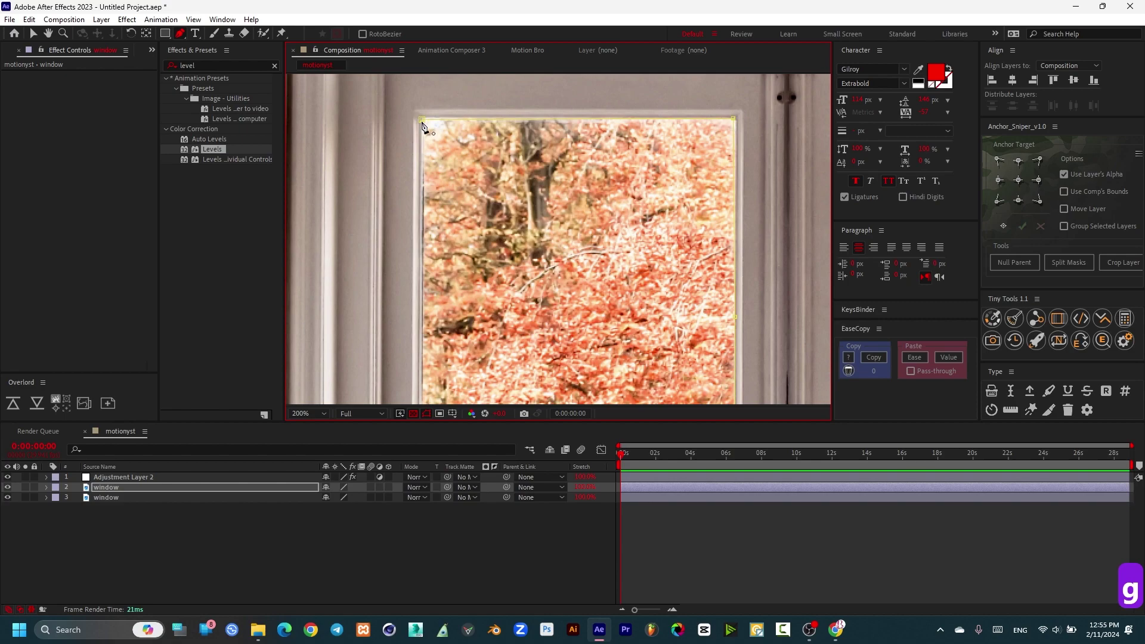
Start a second Pen mask along the top edge and upper right side of the right glass pane.
{"action": "key", "text": "comma"}
{"action": "key", "text": "h"}
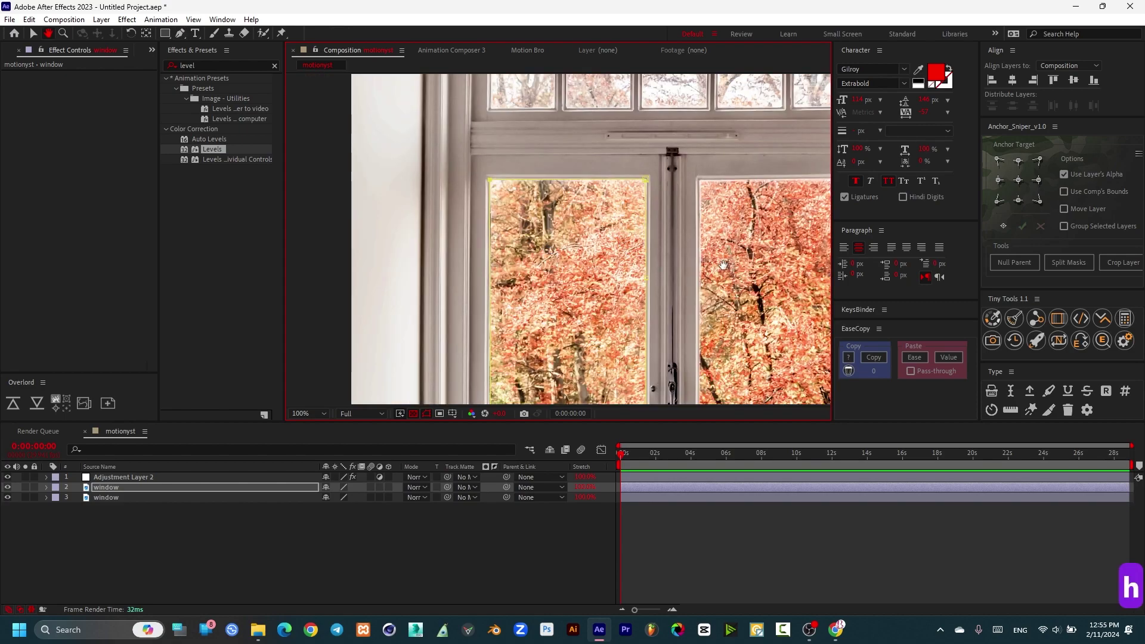
{"action": "left_click_drag", "start_coordinate": [723, 265], "coordinate": [477, 218]}
{"action": "scroll", "coordinate": [476, 140], "scroll_direction": "up", "scroll_amount": 2}
{"action": "scroll", "coordinate": [476, 139], "scroll_direction": "down", "scroll_amount": 1}
{"action": "left_click_drag", "start_coordinate": [462, 99], "coordinate": [479, 258]}
{"action": "key", "text": "g"}
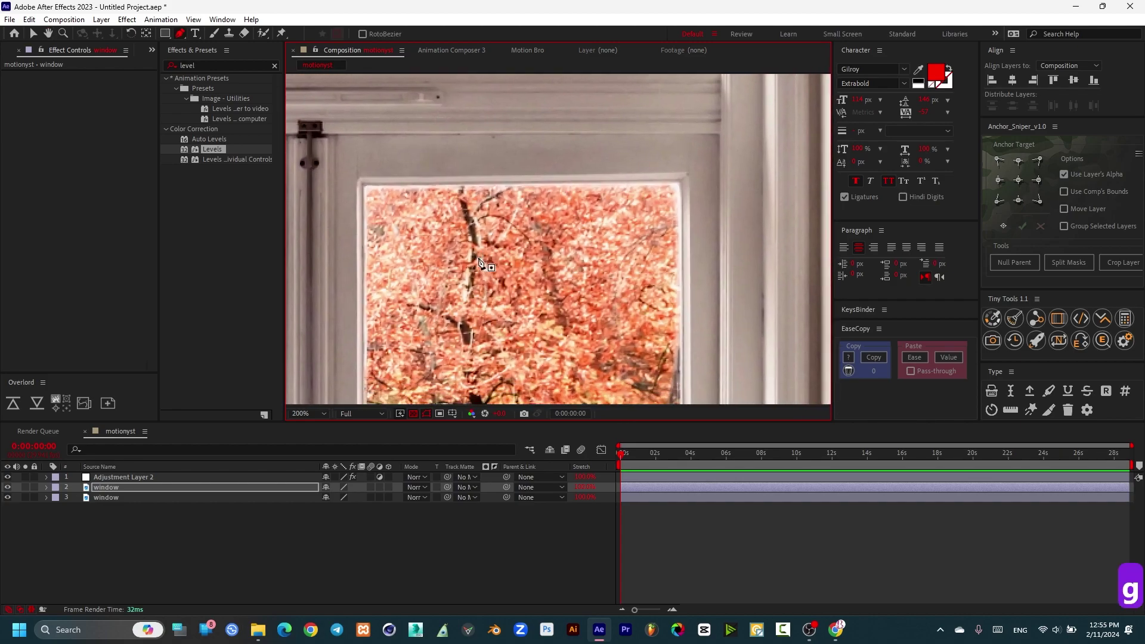
{"action": "left_click", "coordinate": [365, 185]}
{"action": "left_click", "coordinate": [680, 182]}
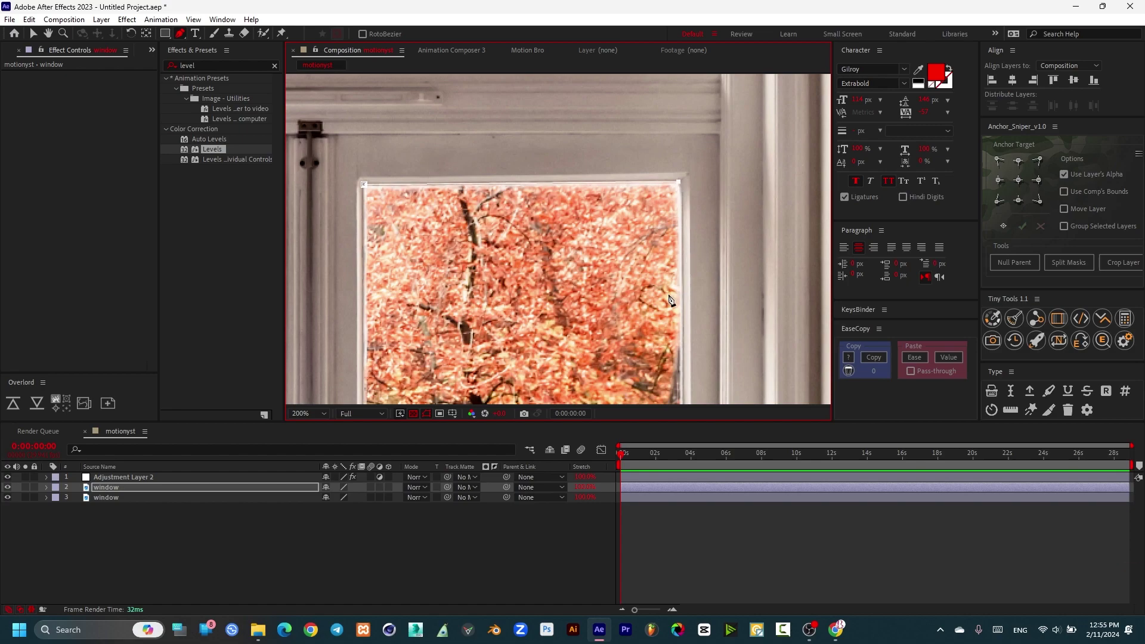
{"action": "left_click", "coordinate": [680, 369]}
Continue the second mask down the right pane's right edge and across the bottom to its lower-left corner, redoing misplaced points.
{"action": "key", "text": "h"}
{"action": "left_click_drag", "start_coordinate": [633, 267], "coordinate": [560, 307]}
{"action": "key", "text": "g"}
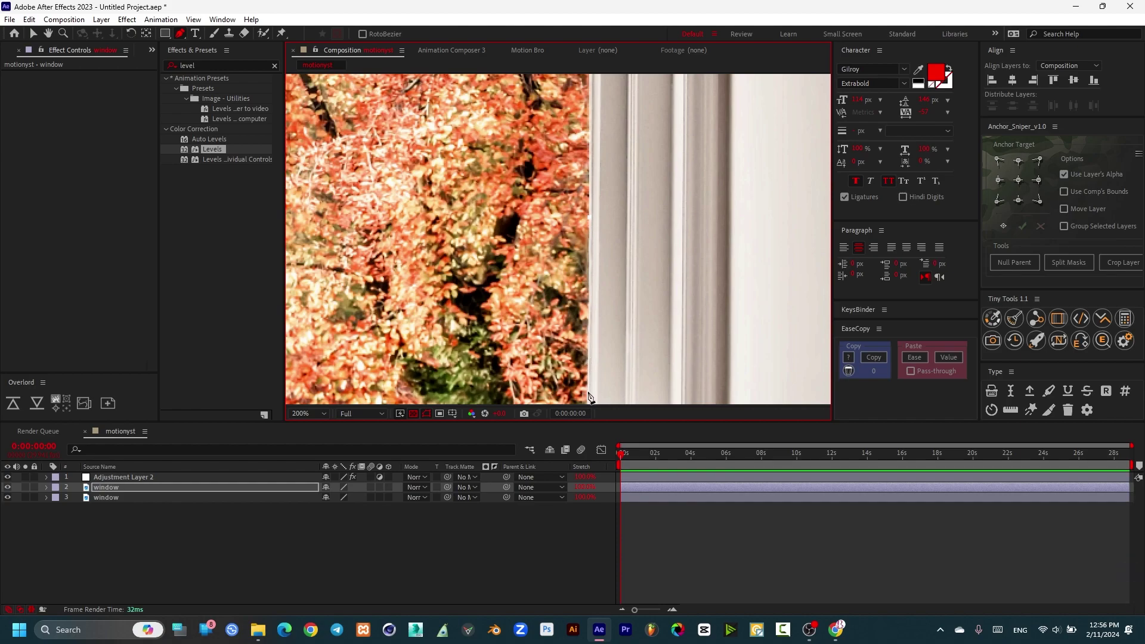
{"action": "key", "text": "h"}
{"action": "left_click_drag", "start_coordinate": [649, 376], "coordinate": [666, 219]}
{"action": "key", "text": "g"}
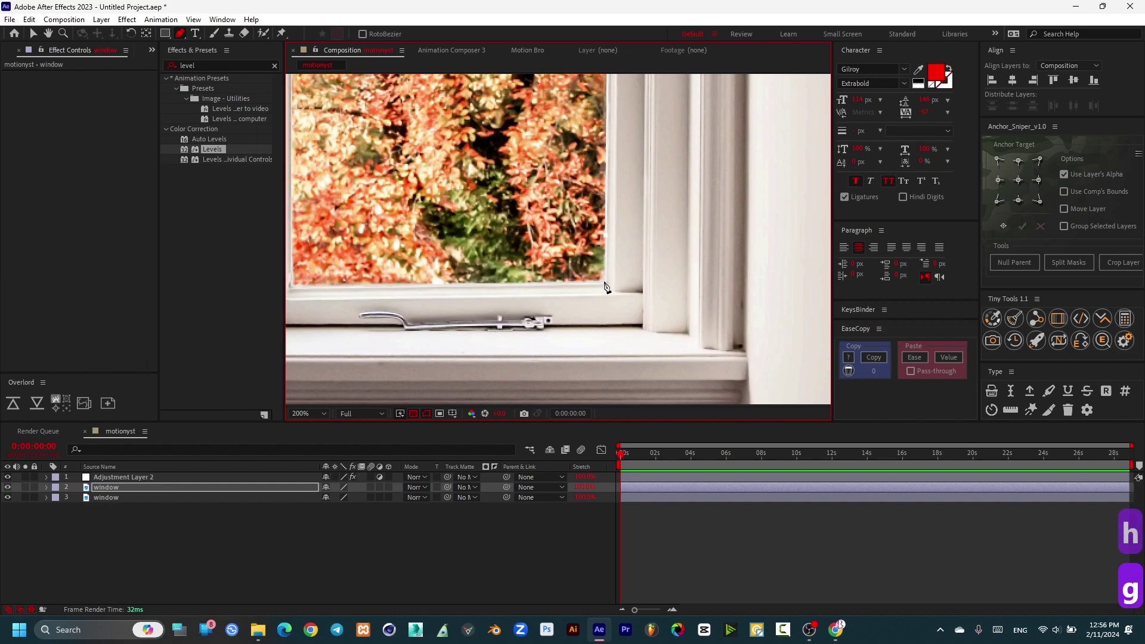
{"action": "key", "text": "ctrl+z"}
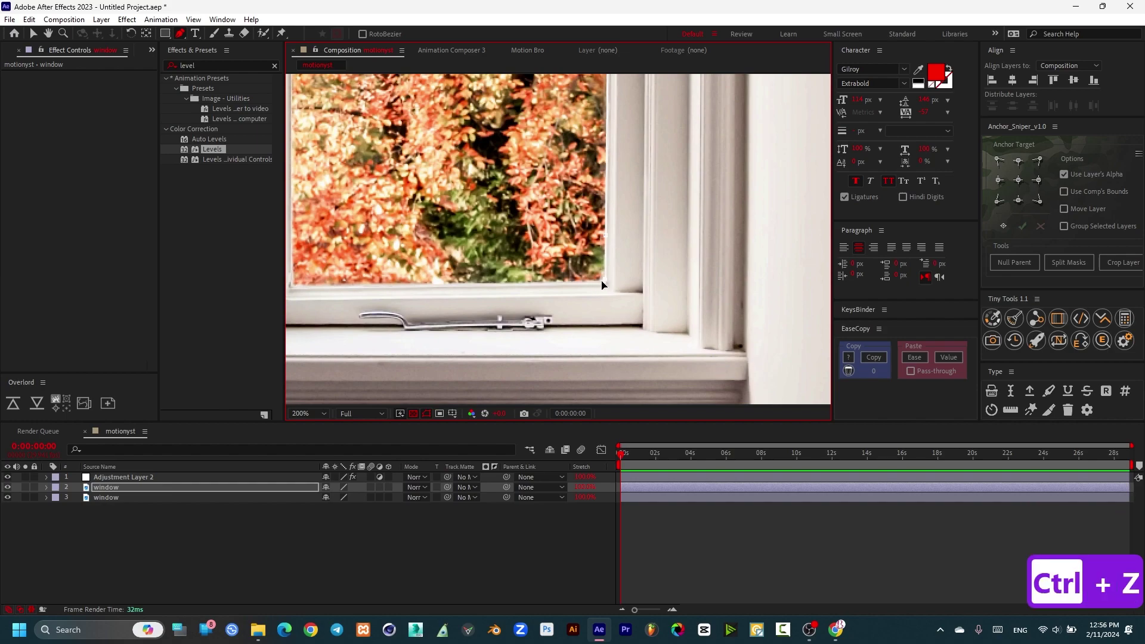
{"action": "left_click", "coordinate": [294, 286]}
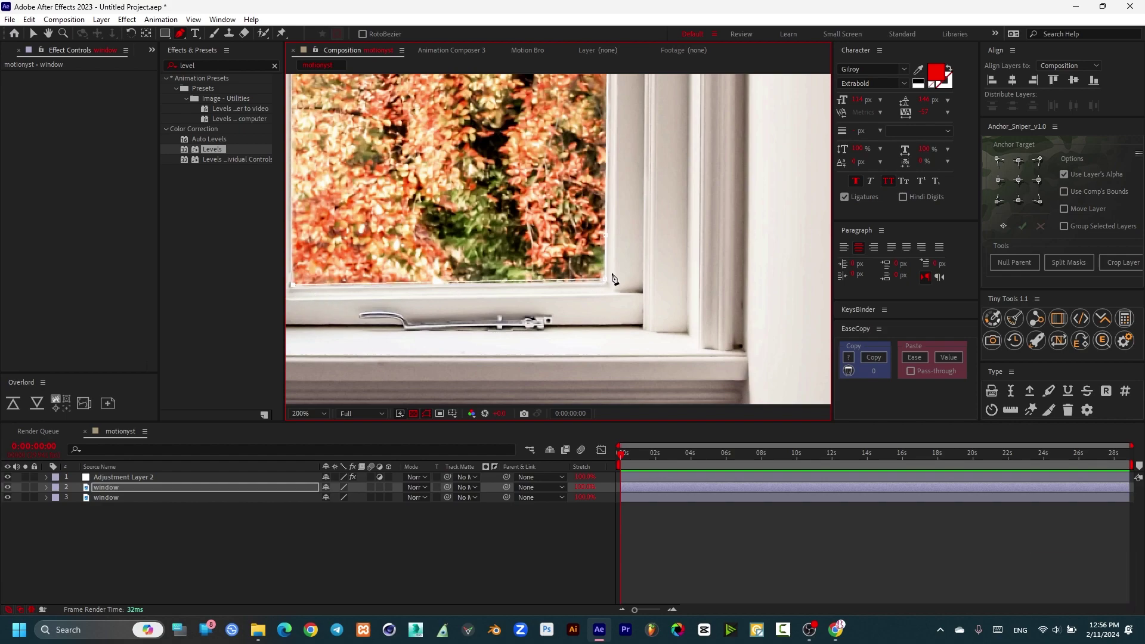
{"action": "left_click_drag", "start_coordinate": [605, 278], "coordinate": [603, 281]}
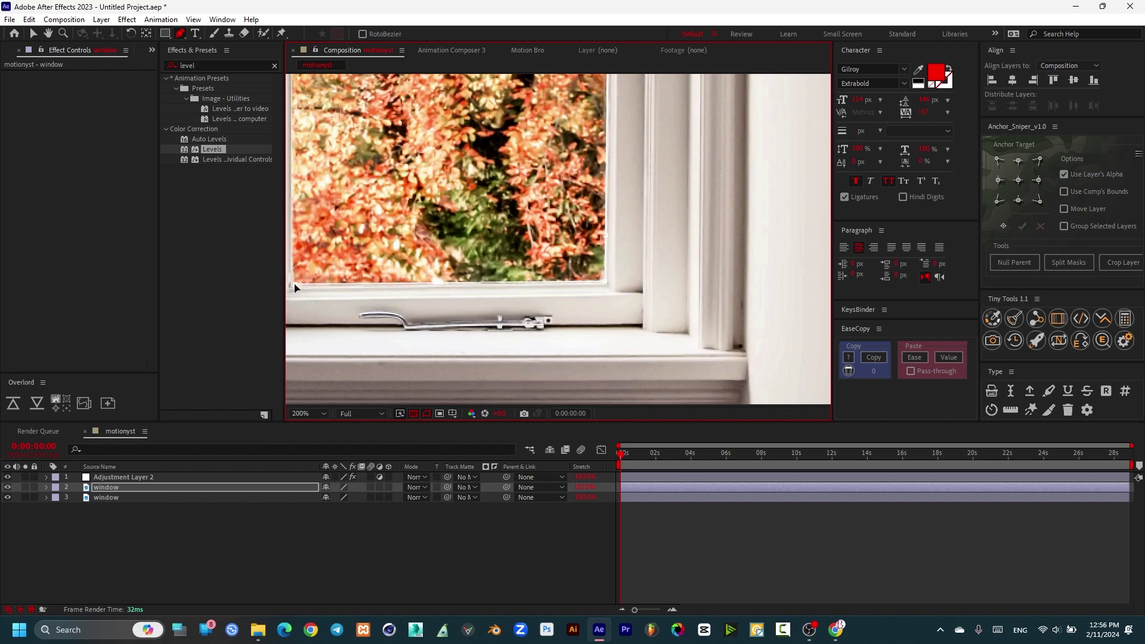
{"action": "left_click_drag", "start_coordinate": [293, 289], "coordinate": [327, 289]}
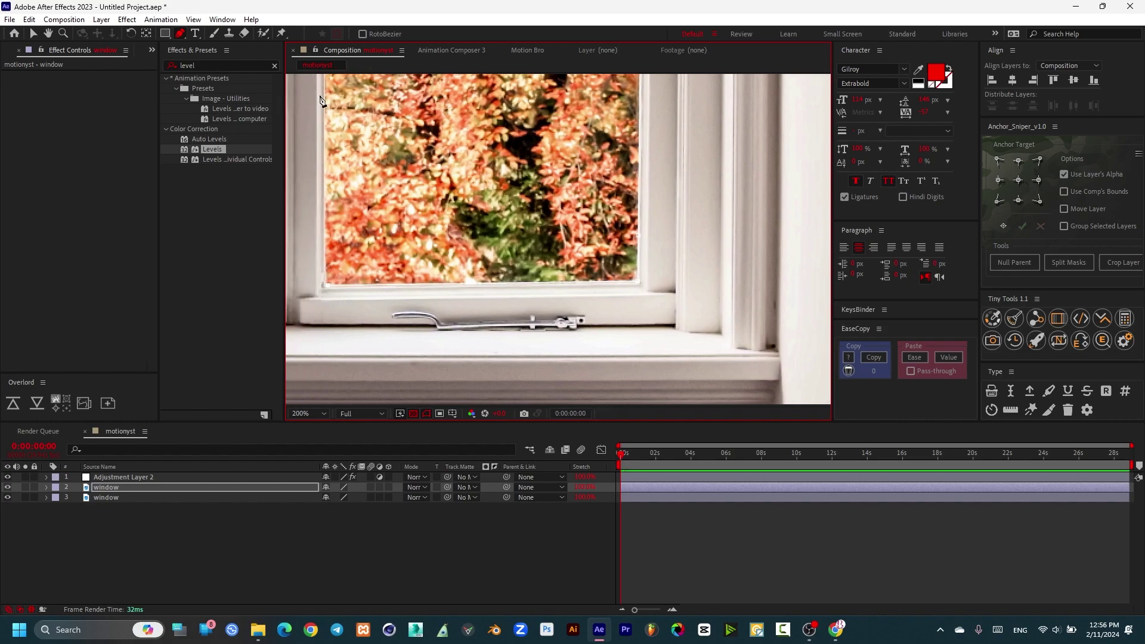
Bring the second mask up the right pane's left edge and close it at the upper-left corner.
{"action": "key", "text": "h"}
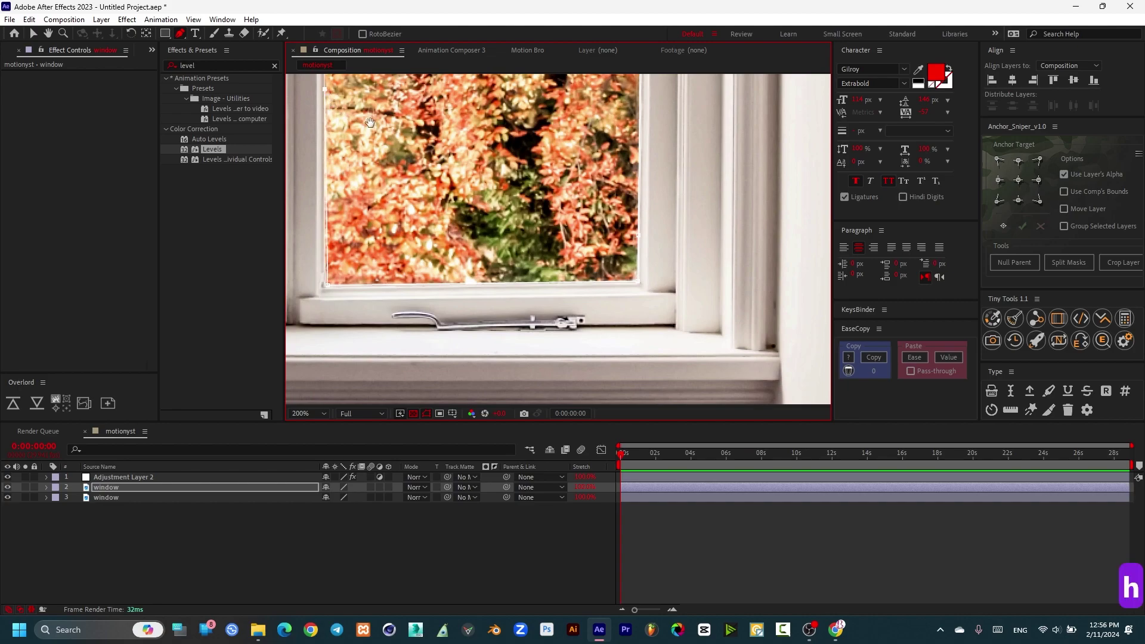
{"action": "left_click_drag", "start_coordinate": [359, 117], "coordinate": [419, 360]}
{"action": "left_click_drag", "start_coordinate": [410, 164], "coordinate": [411, 392]}
{"action": "key", "text": "g"}
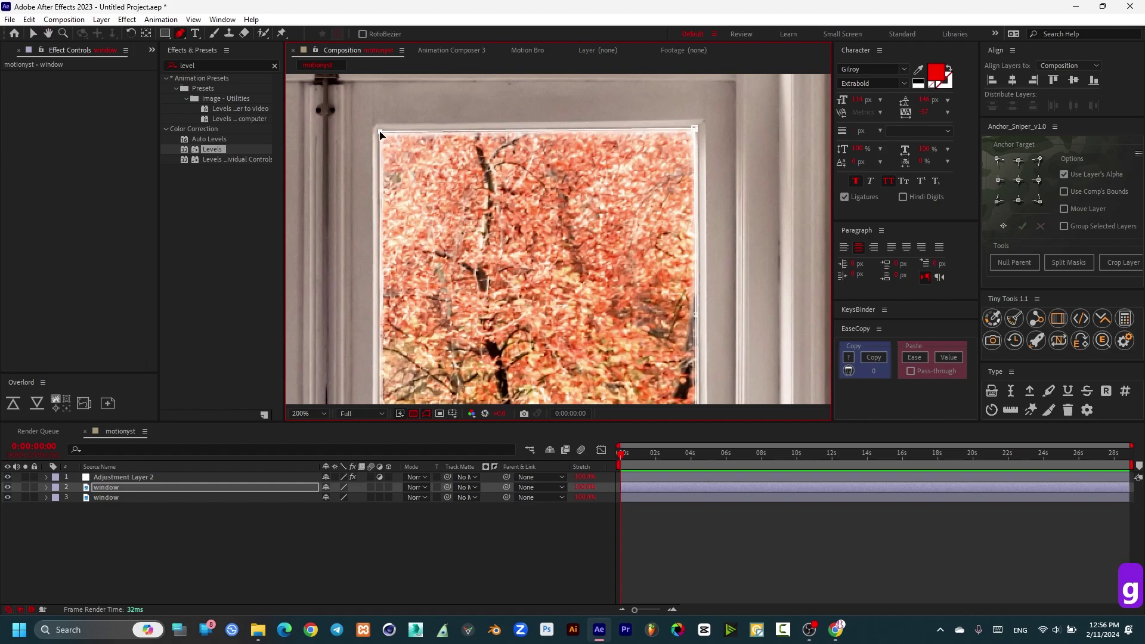
Draw a rectangular Pen mask around the first pane in the lower row of the small upper window panes.
{"action": "scroll", "coordinate": [441, 256], "scroll_direction": "down", "scroll_amount": 1}
{"action": "key", "text": "h"}
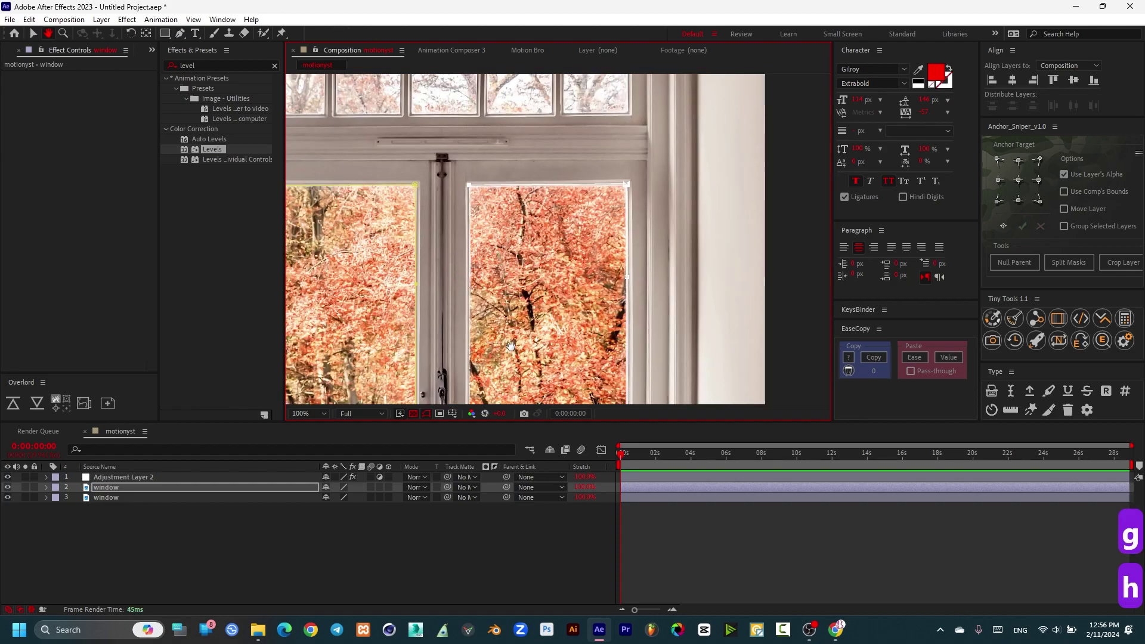
{"action": "left_click_drag", "start_coordinate": [504, 301], "coordinate": [516, 12]}
{"action": "scroll", "coordinate": [482, 309], "scroll_direction": "up", "scroll_amount": 2}
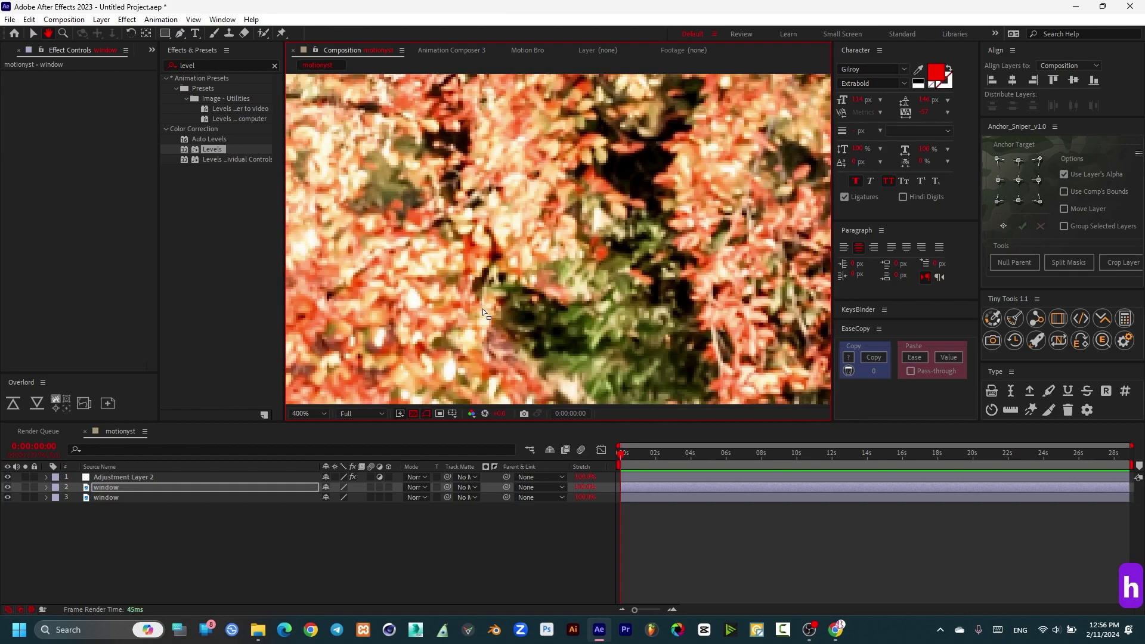
{"action": "key", "text": "v"}
{"action": "scroll", "coordinate": [482, 309], "scroll_direction": "down", "scroll_amount": 4}
{"action": "key", "text": "h"}
{"action": "left_click_drag", "start_coordinate": [482, 137], "coordinate": [496, 288]}
{"action": "scroll", "coordinate": [492, 280], "scroll_direction": "up", "scroll_amount": 2}
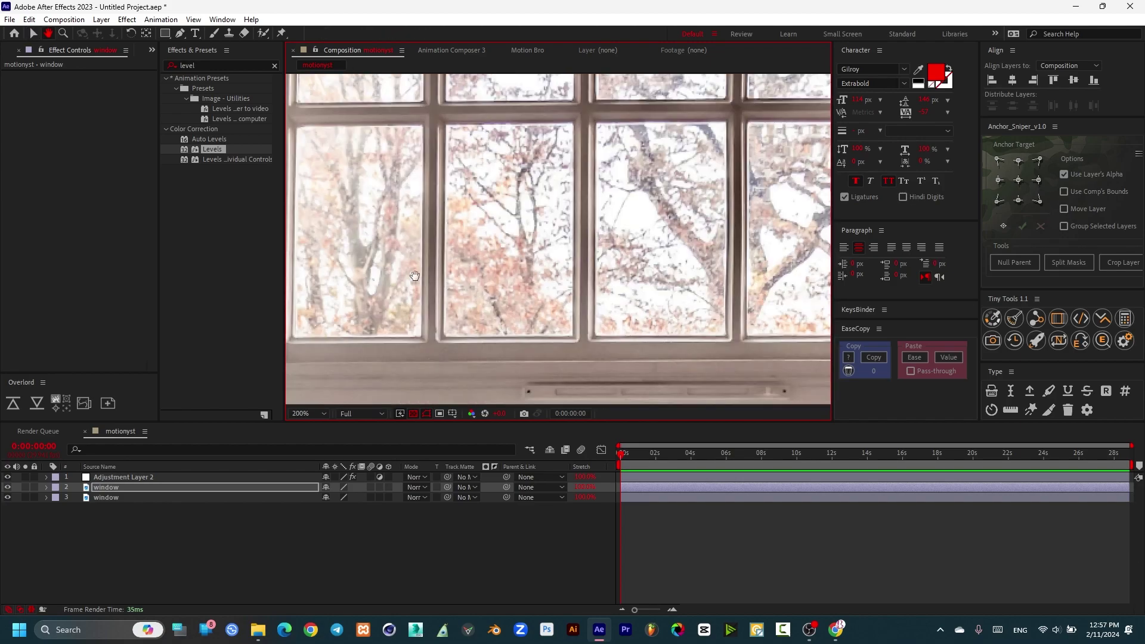
{"action": "left_click_drag", "start_coordinate": [418, 274], "coordinate": [525, 297]}
{"action": "key", "text": "g"}
{"action": "left_click", "coordinate": [529, 145]}
{"action": "left_click", "coordinate": [528, 353]}
{"action": "left_click", "coordinate": [401, 354]}
{"action": "left_click", "coordinate": [402, 148]}
{"action": "left_click", "coordinate": [407, 145]}
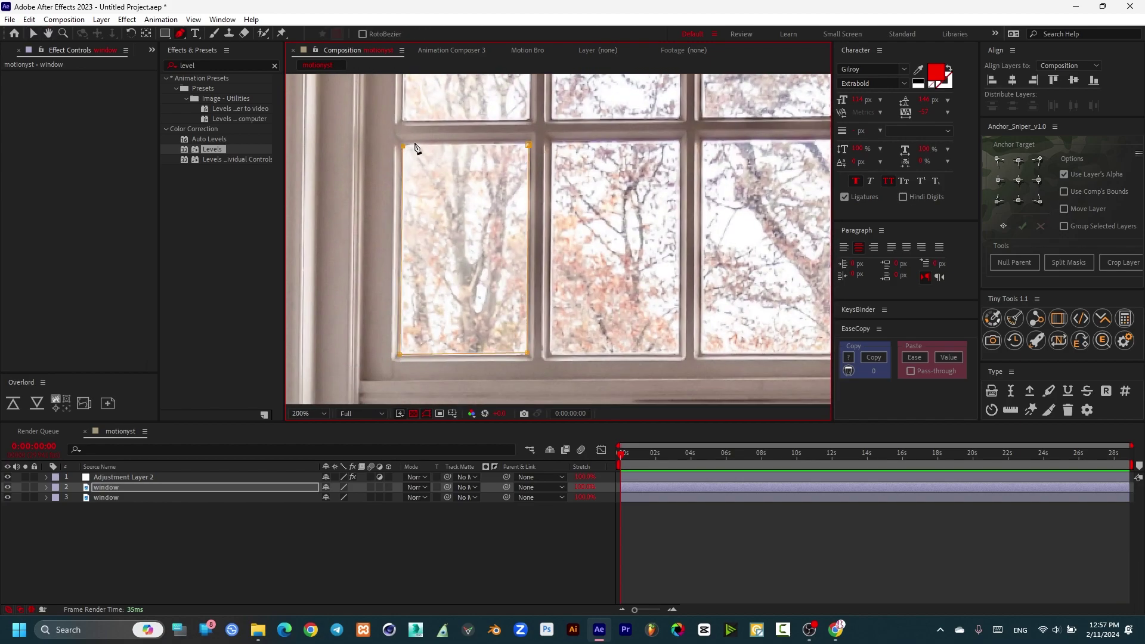
Mask the curved-top first pane in the upper row of small panes with a Pen path.
{"action": "scroll", "coordinate": [410, 145], "scroll_direction": "up", "scroll_amount": 1}
{"action": "left_click", "coordinate": [801, 239]}
{"action": "left_click", "coordinate": [802, 189]}
{"action": "left_click", "coordinate": [549, 193]}
{"action": "key", "text": "h"}
{"action": "left_click_drag", "start_coordinate": [560, 119], "coordinate": [582, 382]}
{"action": "key", "text": "g"}
{"action": "left_click", "coordinate": [577, 193]}
{"action": "left_click_drag", "start_coordinate": [601, 145], "coordinate": [732, 121]}
{"action": "double_click", "coordinate": [822, 133]}
{"action": "left_click_drag", "start_coordinate": [806, 363], "coordinate": [658, 176]}
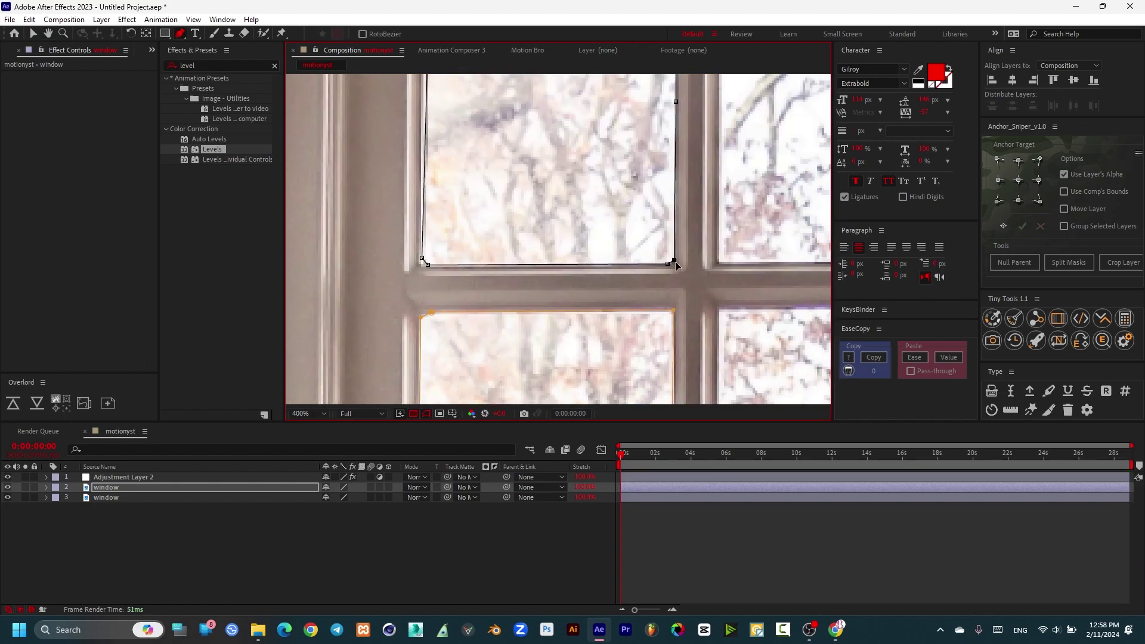
Mask the second pane in the lower row of small panes, closing the path at its upper-right corner.
{"action": "scroll", "coordinate": [675, 262], "scroll_direction": "down", "scroll_amount": 1}
{"action": "left_click_drag", "start_coordinate": [662, 299], "coordinate": [549, 149]}
{"action": "key", "text": "g"}
{"action": "left_click", "coordinate": [673, 138]}
{"action": "left_click", "coordinate": [671, 346]}
{"action": "left_click", "coordinate": [543, 346]}
{"action": "left_click", "coordinate": [544, 136]}
{"action": "scroll", "coordinate": [546, 164], "scroll_direction": "up", "scroll_amount": 1}
{"action": "key", "text": "h"}
{"action": "left_click_drag", "start_coordinate": [662, 161], "coordinate": [549, 325]}
{"action": "left_click", "coordinate": [672, 199]}
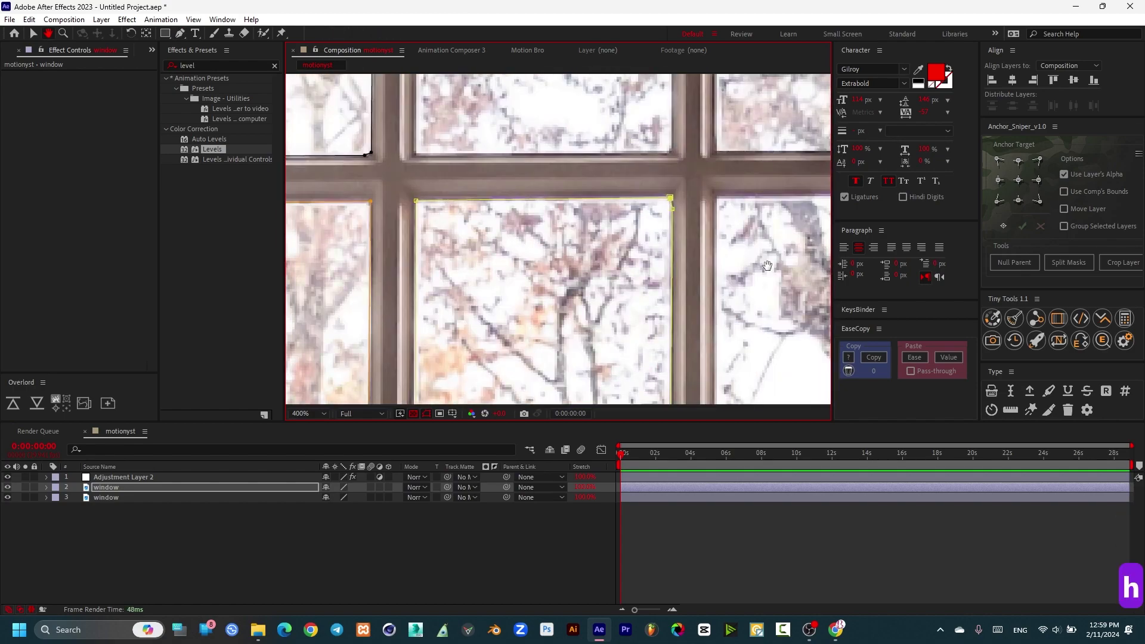
Draw a rectangular Pen mask around the third pane in the lower row of small panes.
{"action": "left_click_drag", "start_coordinate": [716, 268], "coordinate": [473, 160]}
{"action": "left_click", "coordinate": [477, 92]}
{"action": "left_click", "coordinate": [734, 90]}
{"action": "left_click_drag", "start_coordinate": [674, 322], "coordinate": [650, 144]}
{"action": "left_click", "coordinate": [452, 337]}
{"action": "left_click", "coordinate": [455, 93]}
{"action": "left_click_drag", "start_coordinate": [537, 114], "coordinate": [549, 355]}
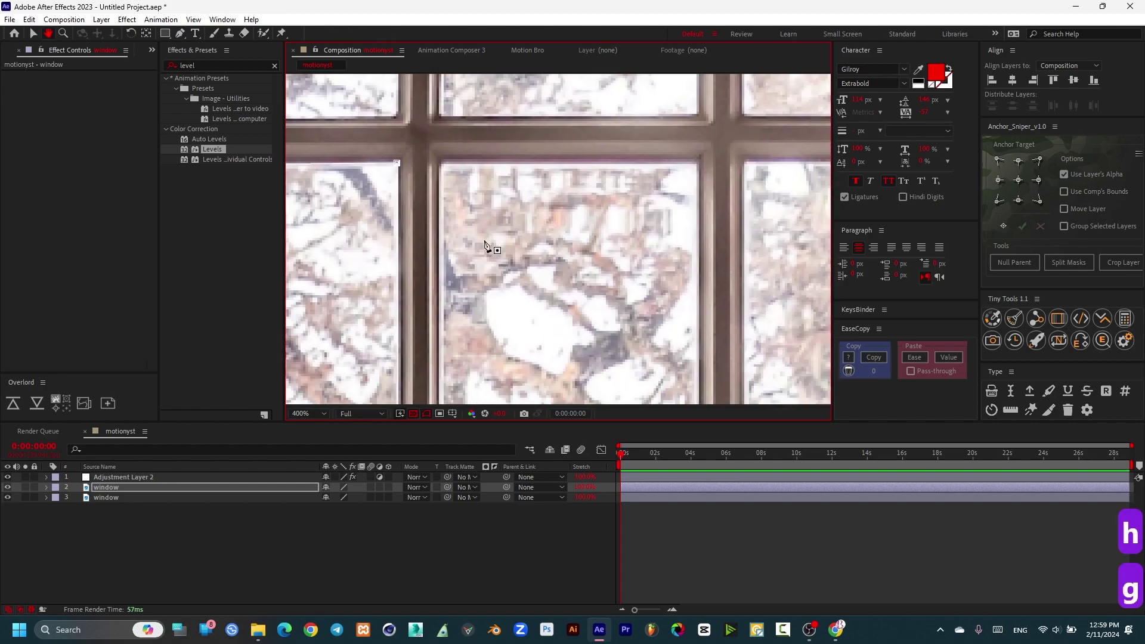
Draw a rectangular Pen mask around the fourth pane in the lower row of small panes.
{"action": "left_click_drag", "start_coordinate": [632, 358], "coordinate": [590, 123]}
{"action": "left_click", "coordinate": [655, 336]}
{"action": "left_click", "coordinate": [399, 344]}
{"action": "left_click", "coordinate": [396, 96]}
{"action": "left_click_drag", "start_coordinate": [400, 107], "coordinate": [453, 341]}
{"action": "left_click", "coordinate": [450, 169]}
{"action": "left_click", "coordinate": [708, 171]}
Mask the fifth pane in the lower row of small panes, closing the path at its upper-left corner.
{"action": "left_click_drag", "start_coordinate": [753, 173], "coordinate": [450, 137]}
{"action": "left_click", "coordinate": [453, 136]}
{"action": "left_click", "coordinate": [708, 136]}
{"action": "left_click", "coordinate": [708, 384]}
{"action": "left_click_drag", "start_coordinate": [708, 382], "coordinate": [674, 118]}
{"action": "left_click", "coordinate": [674, 299]}
{"action": "left_click", "coordinate": [420, 306]}
{"action": "key", "text": "h"}
{"action": "left_click_drag", "start_coordinate": [511, 105], "coordinate": [537, 364]}
{"action": "key", "text": "g"}
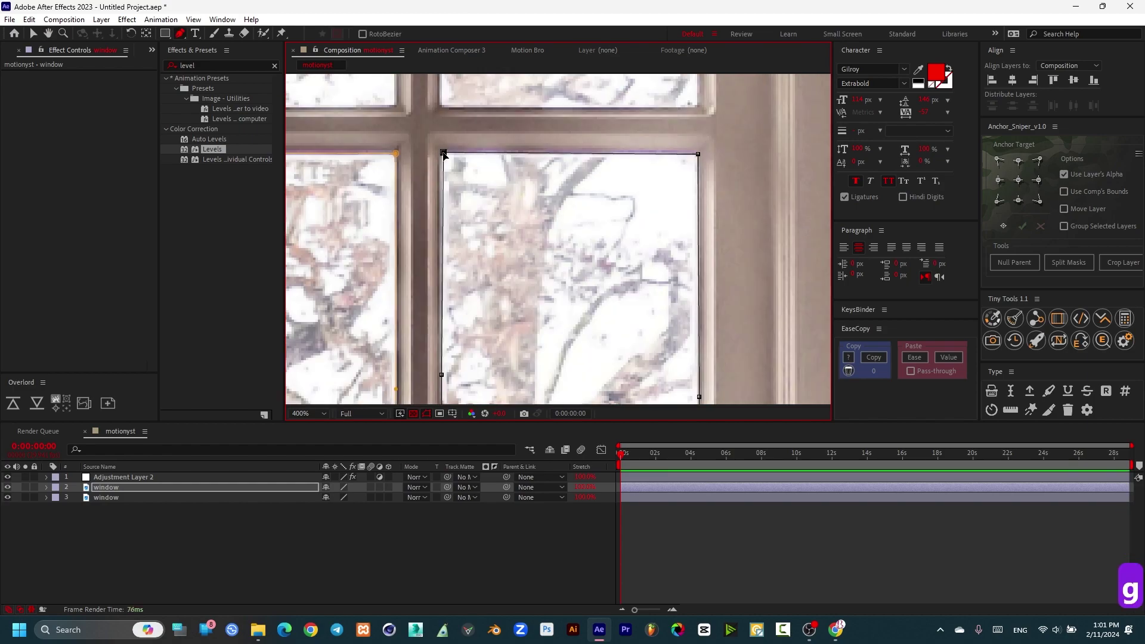
{"action": "left_click", "coordinate": [445, 154]}
Mask the fifth pane in the upper row of small panes, curving the path along its arched top edge.
{"action": "key", "text": "h"}
{"action": "left_click_drag", "start_coordinate": [544, 156], "coordinate": [528, 391]}
{"action": "left_click_drag", "start_coordinate": [657, 112], "coordinate": [648, 364]}
{"action": "key", "text": "g"}
{"action": "left_click_drag", "start_coordinate": [591, 274], "coordinate": [528, 256]}
{"action": "mouse_move", "coordinate": [449, 278]}
{"action": "left_mouse_down"}
{"action": "mouse_move", "coordinate": [384, 287]}
{"action": "mouse_move", "coordinate": [535, 274]}
{"action": "left_mouse_up"}
{"action": "scroll", "coordinate": [410, 282], "scroll_direction": "up", "scroll_amount": 2}
{"action": "scroll", "coordinate": [535, 274], "scroll_direction": "down", "scroll_amount": 2}
{"action": "left_click_drag", "start_coordinate": [624, 238], "coordinate": [594, 241]}
Mask the fourth pane in the upper row, following its right edge, curved top edge and left edge with the Pen path.
{"action": "key", "text": "h"}
{"action": "left_click_drag", "start_coordinate": [584, 334], "coordinate": [587, 134]}
{"action": "key", "text": "g"}
{"action": "left_click", "coordinate": [481, 362]}
{"action": "left_click", "coordinate": [481, 95]}
{"action": "left_click_drag", "start_coordinate": [480, 114], "coordinate": [504, 315]}
{"action": "left_click", "coordinate": [504, 156]}
{"action": "left_click_drag", "start_coordinate": [415, 161], "coordinate": [383, 165]}
{"action": "left_click_drag", "start_coordinate": [373, 239], "coordinate": [463, 240]}
{"action": "left_click_drag", "start_coordinate": [391, 161], "coordinate": [346, 160]}
{"action": "left_click", "coordinate": [344, 158]}
{"action": "left_click", "coordinate": [344, 337]}
{"action": "key", "text": "h"}
{"action": "left_click_drag", "start_coordinate": [394, 332], "coordinate": [449, 115]}
Mask the middle pane in the upper row of small panes, including its arched top edge.
{"action": "left_click_drag", "start_coordinate": [399, 353], "coordinate": [649, 377]}
{"action": "key", "text": "g"}
{"action": "left_click", "coordinate": [608, 379]}
{"action": "key", "text": "h"}
{"action": "left_click_drag", "start_coordinate": [608, 99], "coordinate": [575, 313]}
{"action": "key", "text": "g"}
{"action": "left_click", "coordinate": [574, 186]}
{"action": "left_click", "coordinate": [316, 186]}
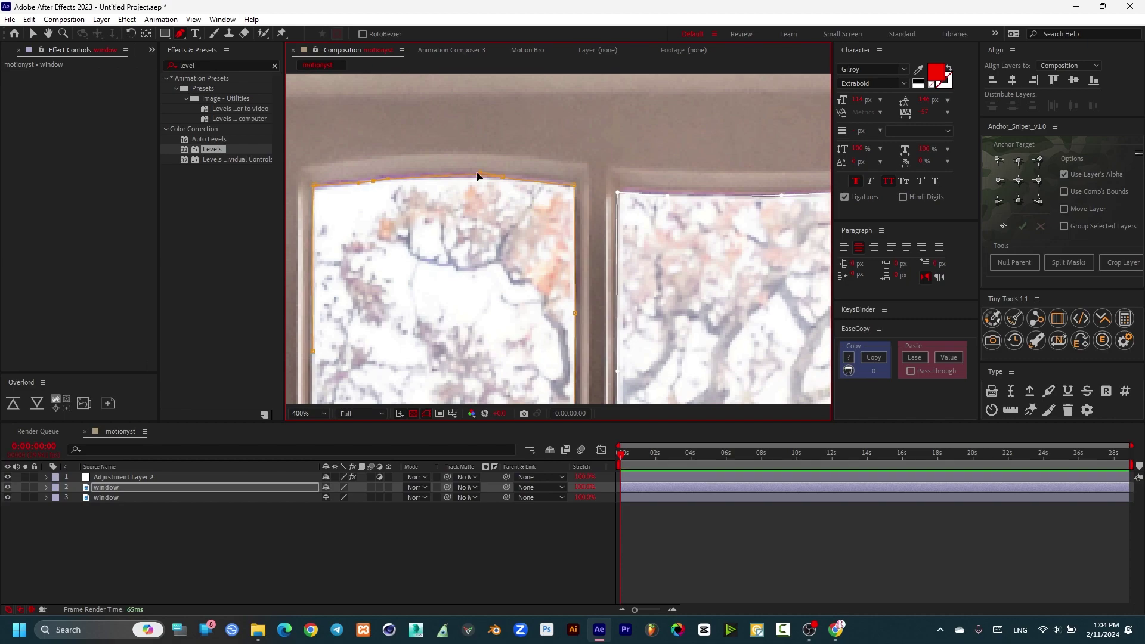
Mask the second pane in the upper row with a Pen path that follows its slightly curved top edge.
{"action": "key", "text": "h"}
{"action": "left_click_drag", "start_coordinate": [496, 105], "coordinate": [601, 234]}
{"action": "key", "text": "g"}
{"action": "left_click", "coordinate": [636, 337]}
{"action": "left_click", "coordinate": [637, 99]}
{"action": "key", "text": "h"}
{"action": "left_click_drag", "start_coordinate": [587, 163], "coordinate": [536, 312]}
{"action": "key", "text": "g"}
{"action": "left_click", "coordinate": [572, 126]}
{"action": "left_click_drag", "start_coordinate": [446, 136], "coordinate": [378, 137]}
{"action": "left_click", "coordinate": [320, 127]}
{"action": "left_click", "coordinate": [318, 369]}
{"action": "key", "text": "h"}
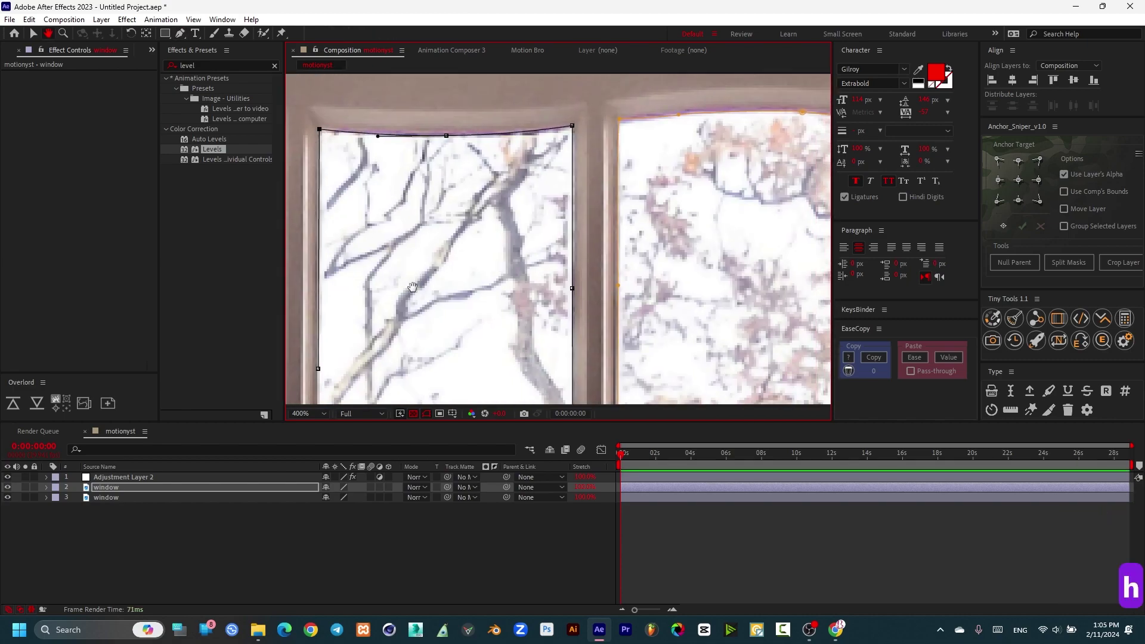
{"action": "left_click_drag", "start_coordinate": [316, 325], "coordinate": [405, 126]}
{"action": "key", "text": "g"}
{"action": "left_click", "coordinate": [406, 340]}
Hide the unmasked window layer so that only the masked glass panes show in the composition.
{"action": "scroll", "coordinate": [406, 343], "scroll_direction": "down", "scroll_amount": 3}
{"action": "key", "text": "h"}
{"action": "left_click_drag", "start_coordinate": [734, 337], "coordinate": [723, 229]}
{"action": "key", "text": "v"}
{"action": "left_click", "coordinate": [8, 498]}
{"action": "left_click", "coordinate": [365, 511]}
Apply CC Rainfall with an increased number of drops to the masked window layer, and cut the effect for reuse.
{"action": "left_click", "coordinate": [241, 487]}
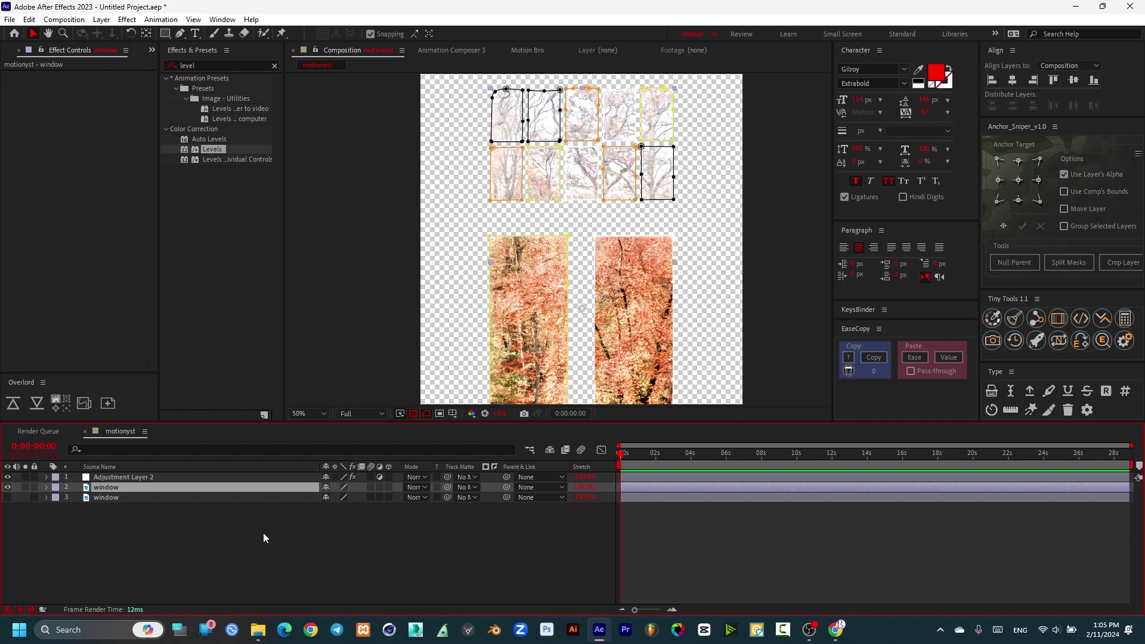
{"action": "left_click", "coordinate": [275, 66]}
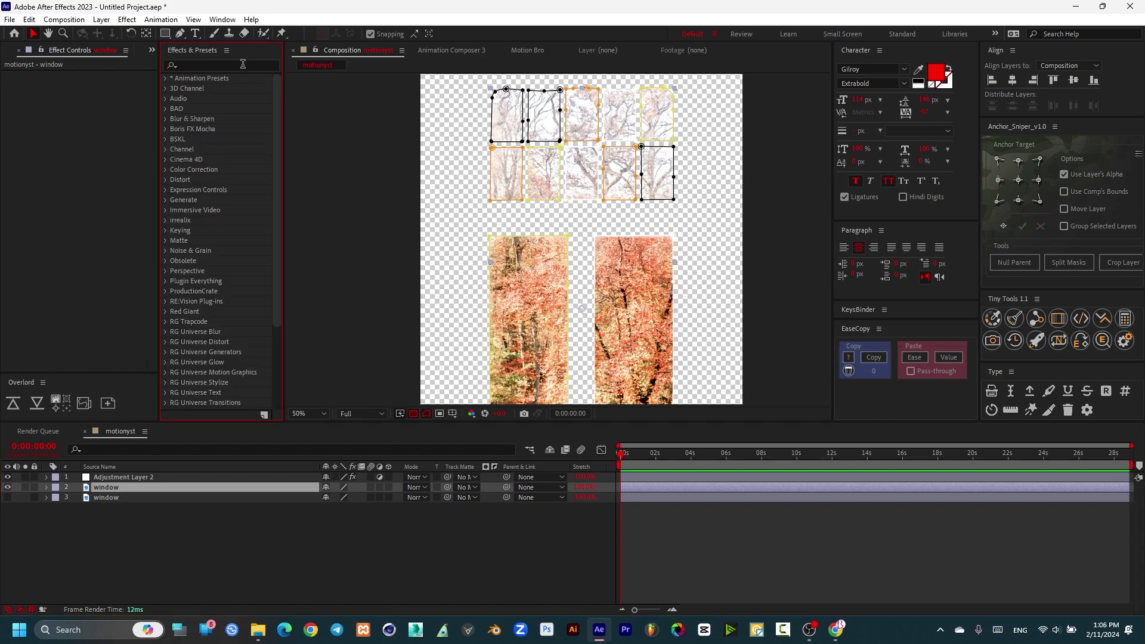
{"action": "left_click", "coordinate": [243, 64]}
{"action": "type", "text": "rain"}
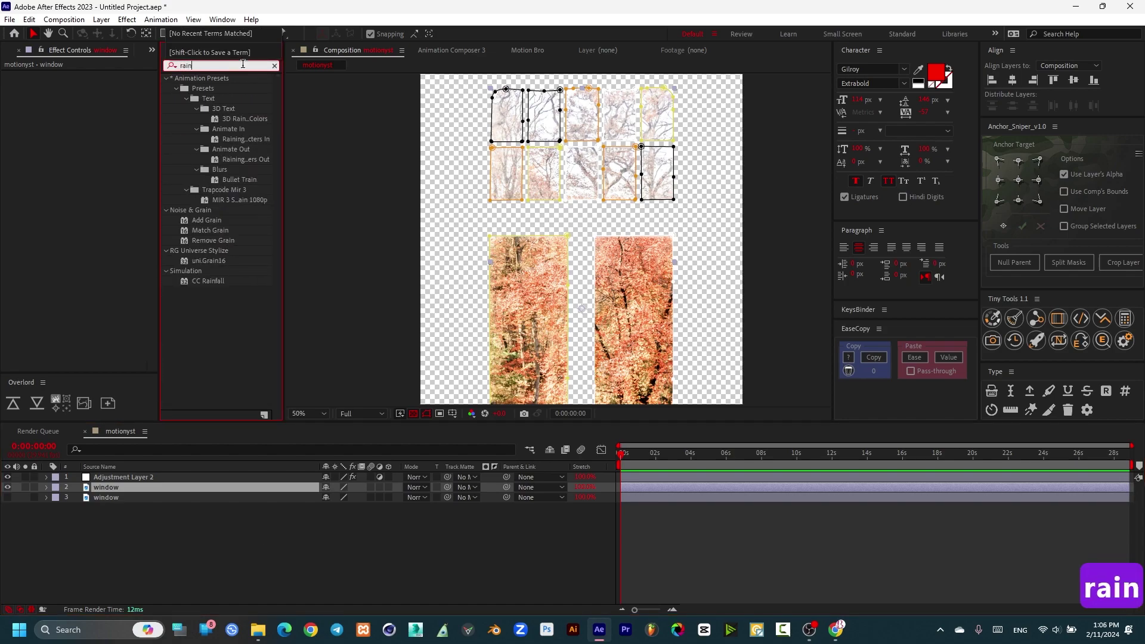
{"action": "left_click_drag", "start_coordinate": [213, 280], "coordinate": [123, 488]}
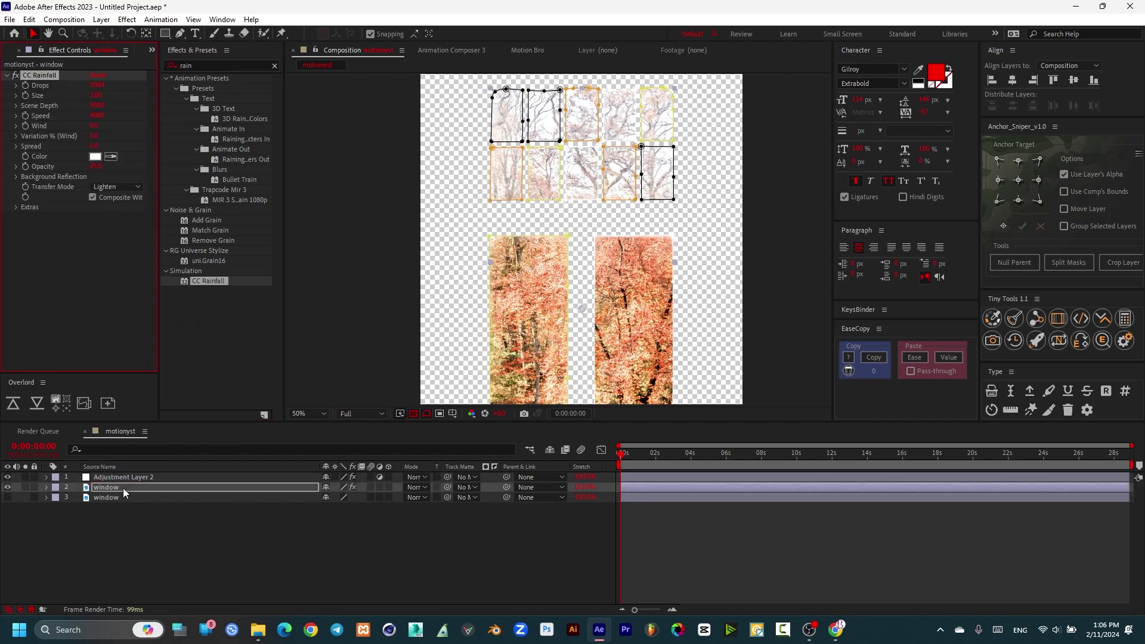
{"action": "left_click_drag", "start_coordinate": [105, 87], "coordinate": [264, 99]}
{"action": "left_click_drag", "start_coordinate": [559, 225], "coordinate": [521, 270]}
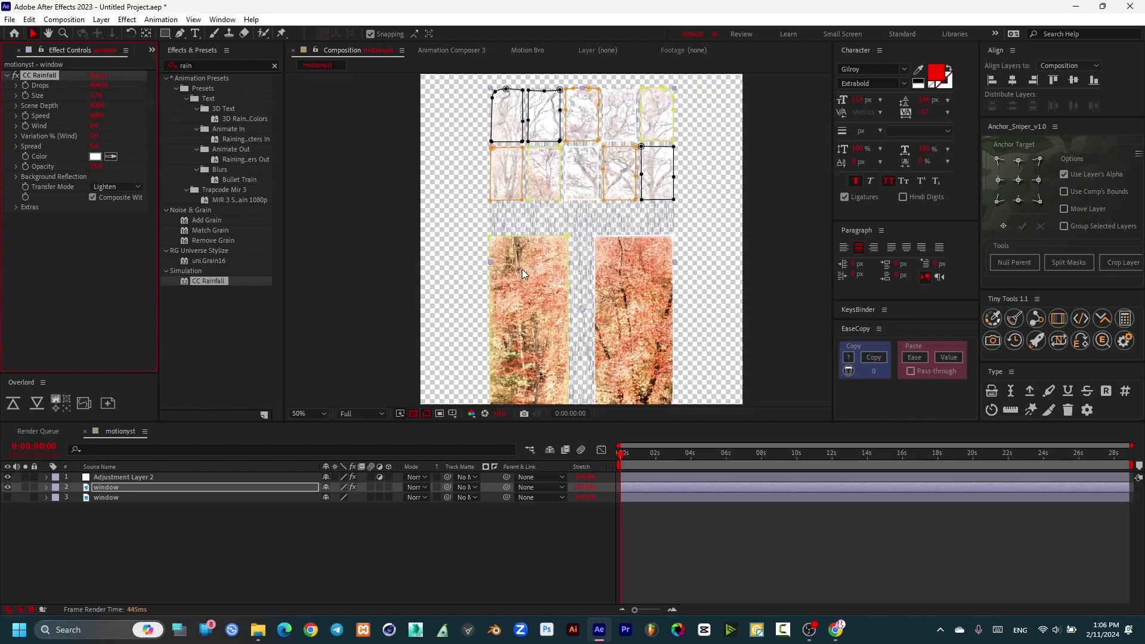
{"action": "key", "text": "ctrl+x"}
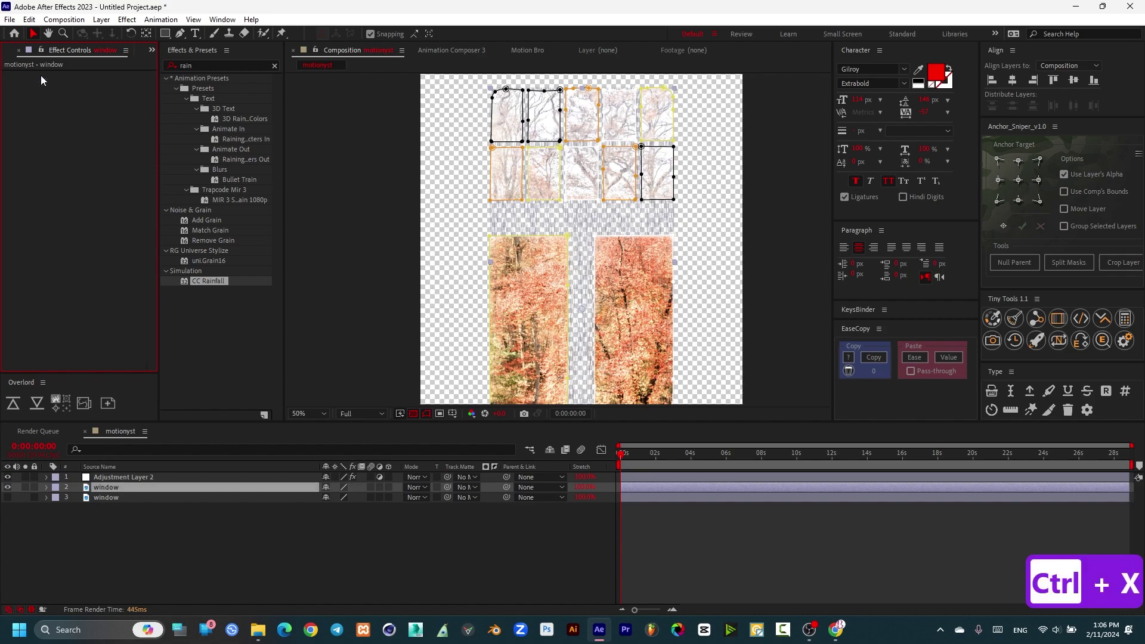
On Adjustment Layer 2, bend the Blue curve further upward and lower the Levels output white and gamma.
{"action": "left_click", "coordinate": [135, 478]}
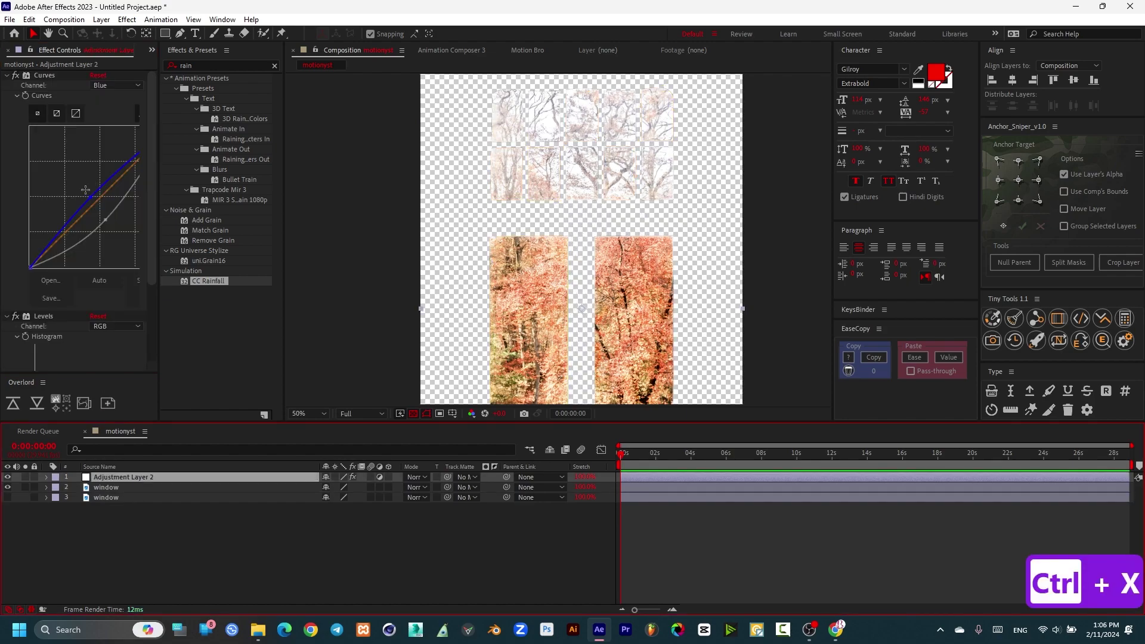
{"action": "mouse_move", "coordinate": [91, 197]}
{"action": "left_mouse_down"}
{"action": "mouse_move", "coordinate": [77, 183]}
{"action": "mouse_move", "coordinate": [83, 196]}
{"action": "left_mouse_up"}
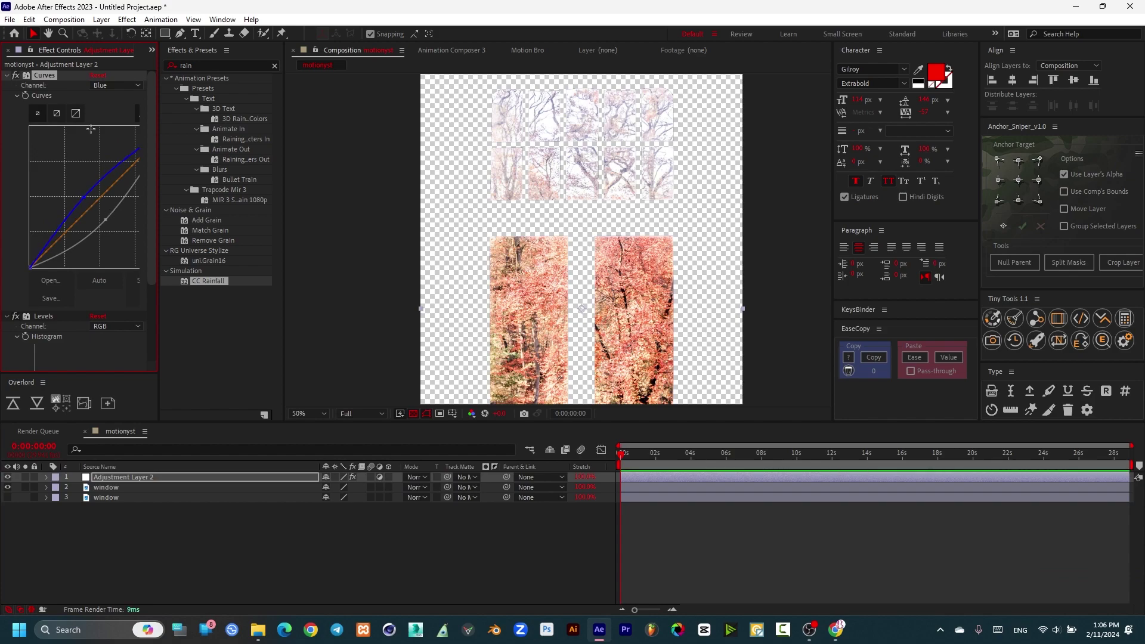
{"action": "scroll", "coordinate": [93, 341], "scroll_direction": "down", "scroll_amount": 3}
{"action": "mouse_move", "coordinate": [36, 293]}
{"action": "left_mouse_down"}
{"action": "mouse_move", "coordinate": [46, 292]}
{"action": "mouse_move", "coordinate": [16, 294]}
{"action": "left_mouse_up"}
{"action": "left_click_drag", "start_coordinate": [158, 280], "coordinate": [241, 281]}
{"action": "left_click_drag", "start_coordinate": [187, 293], "coordinate": [172, 297]}
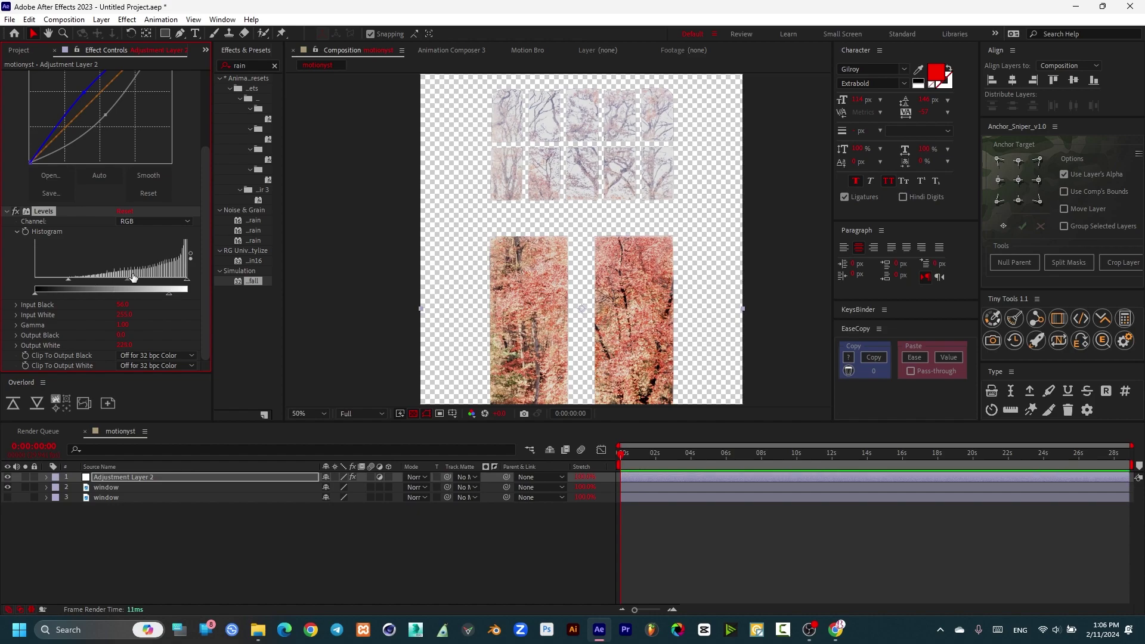
{"action": "left_click_drag", "start_coordinate": [127, 278], "coordinate": [145, 278]}
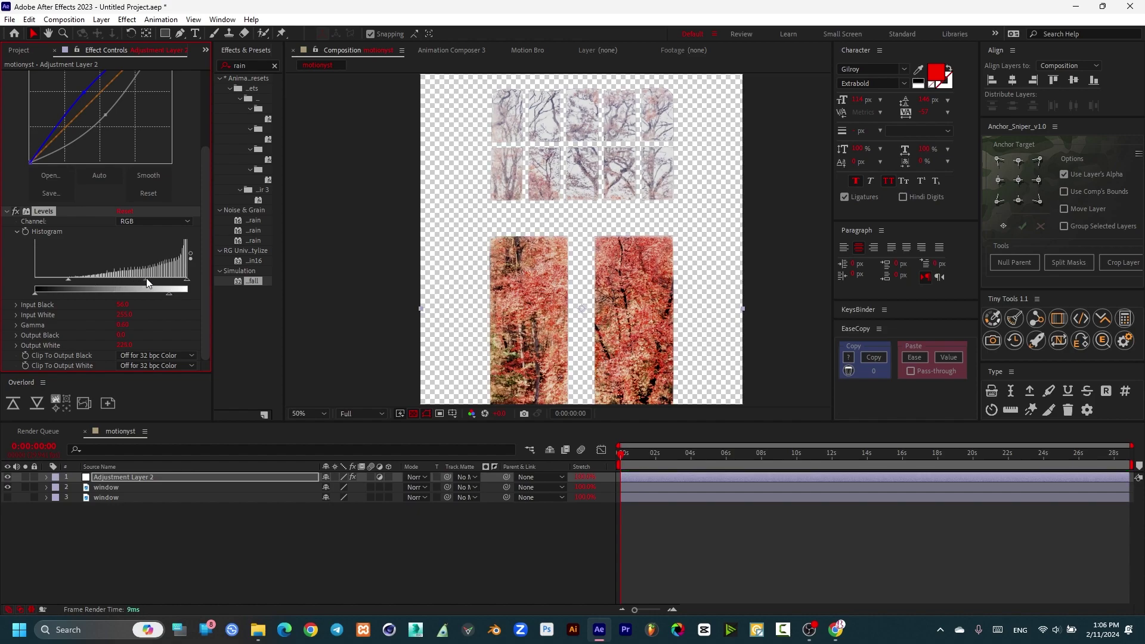
{"action": "left_click", "coordinate": [110, 485]}
{"action": "key", "text": "ctrl+v"}
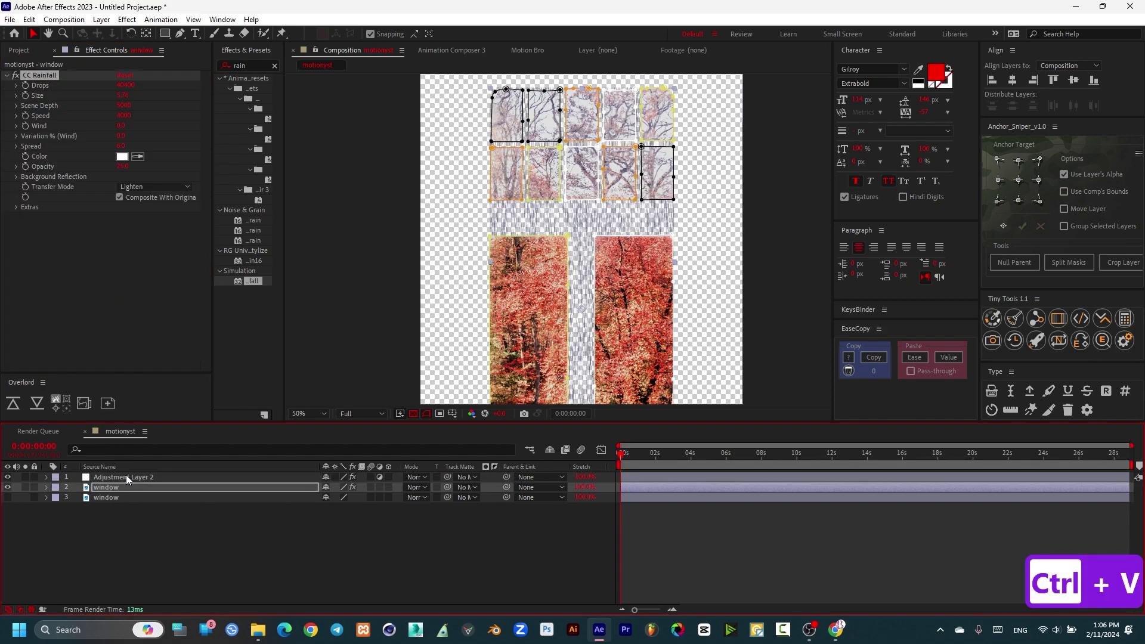
{"action": "key", "text": "ctrl+x"}
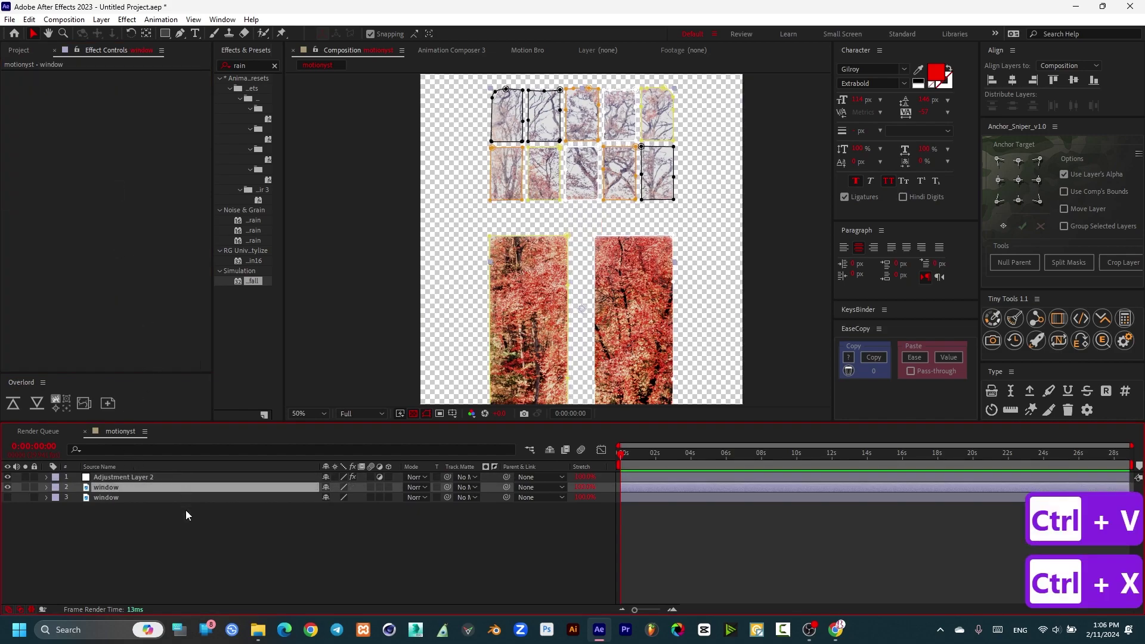
Create a new adjustment layer and paste the CC Rainfall effect onto it.
{"action": "right_click", "coordinate": [187, 532]}
{"action": "mouse_move", "coordinate": [220, 391]}
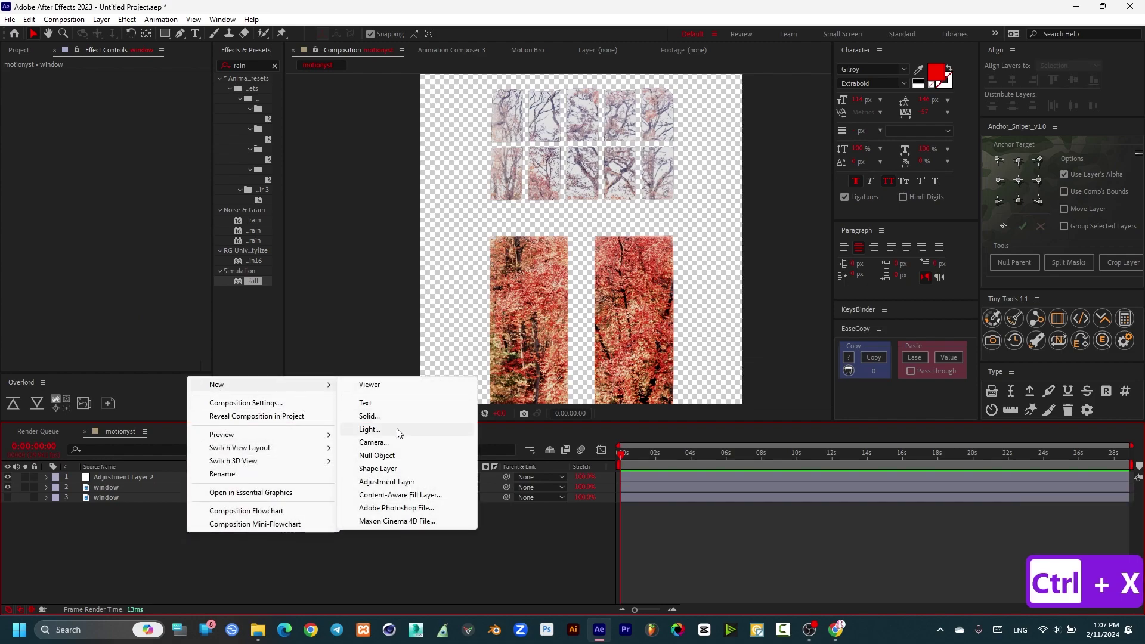
{"action": "left_click", "coordinate": [411, 476]}
{"action": "key", "text": "ctrl+v"}
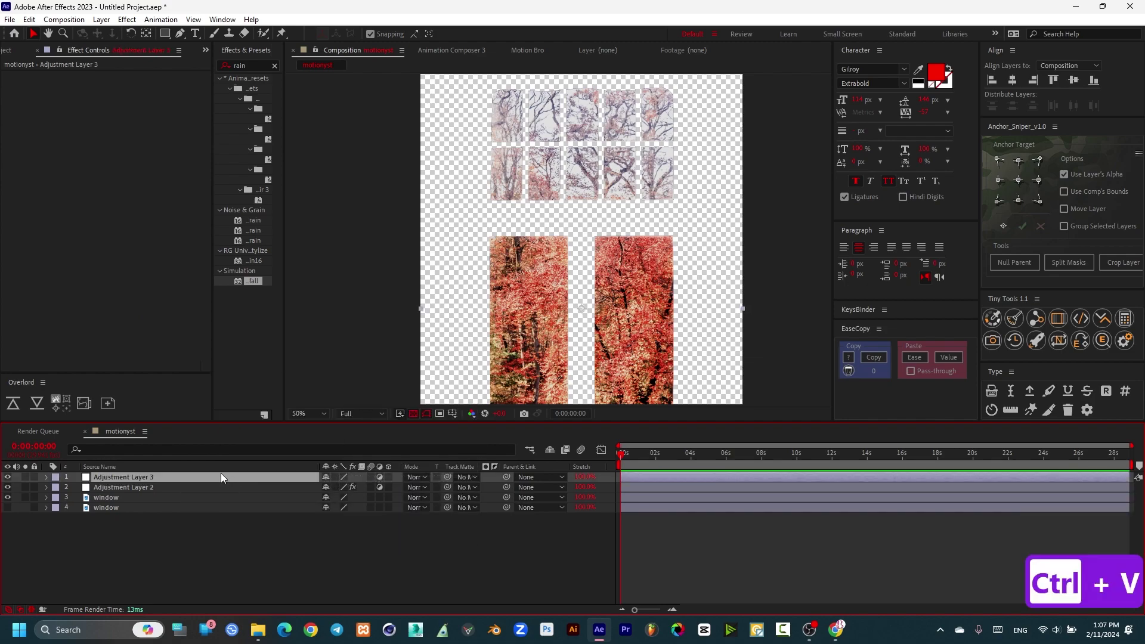
Place the rain adjustment layer below Adjustment Layer 2 with the masked window as its track matte, and show the unmasked window layer.
{"action": "left_click_drag", "start_coordinate": [442, 476], "coordinate": [180, 496]}
{"action": "left_click", "coordinate": [8, 507]}
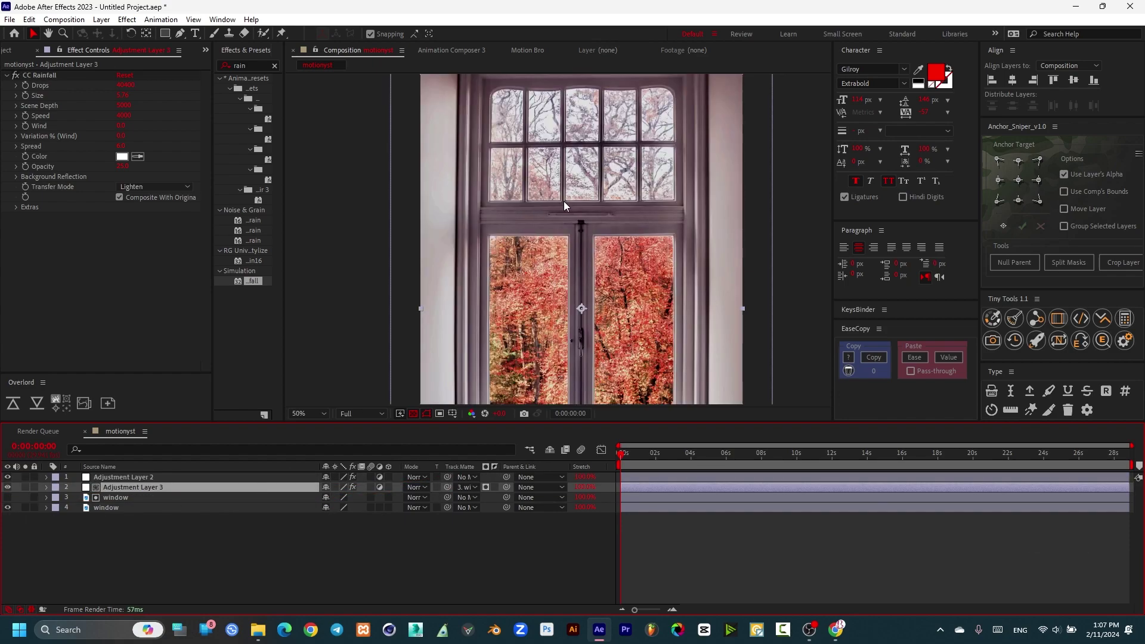
Preview the rain animation up close and with the whole composition fitted in view, and return the playhead to the start.
{"action": "scroll", "coordinate": [558, 233], "scroll_direction": "up", "scroll_amount": 2}
{"action": "key", "text": "KP_0"}
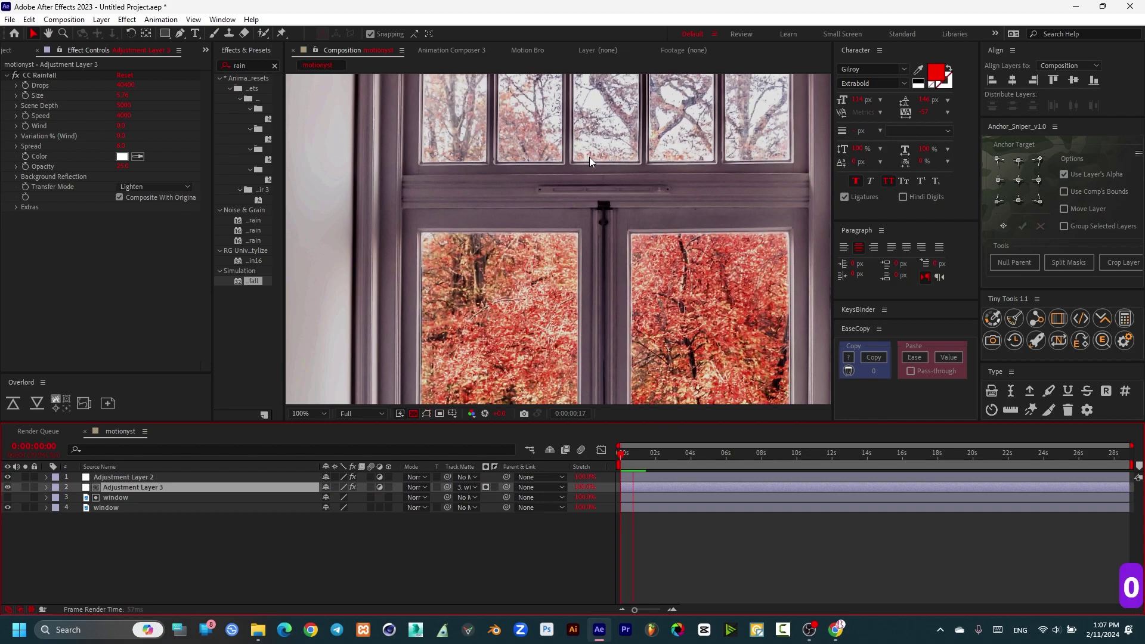
{"action": "scroll", "coordinate": [654, 298], "scroll_direction": "down", "scroll_amount": 2}
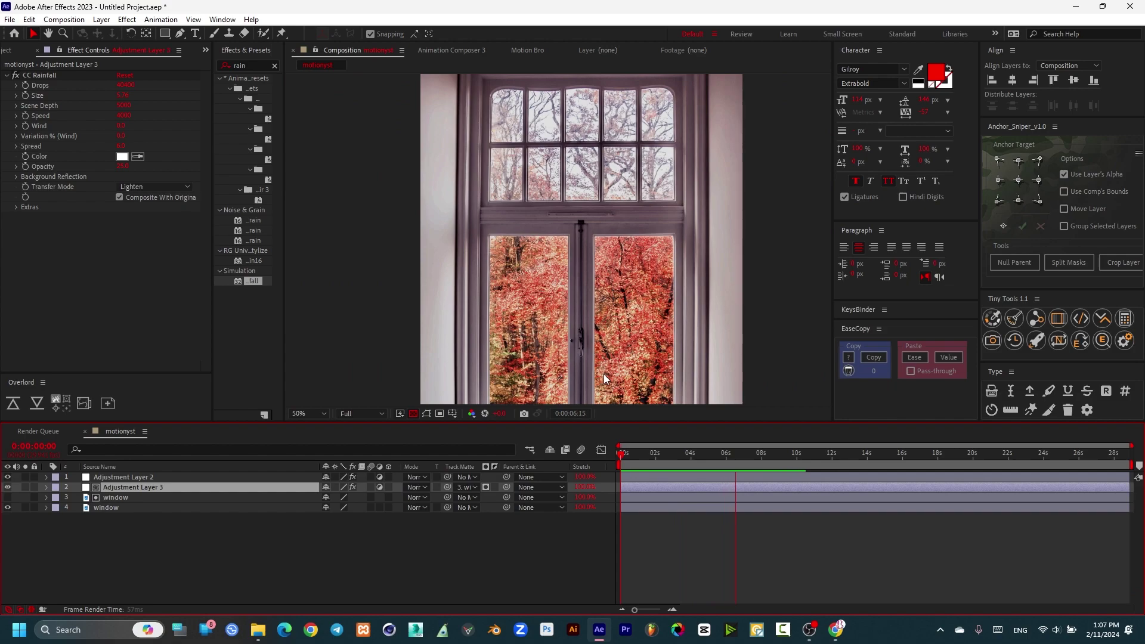
{"action": "left_click", "coordinate": [317, 414]}
{"action": "left_click", "coordinate": [322, 202]}
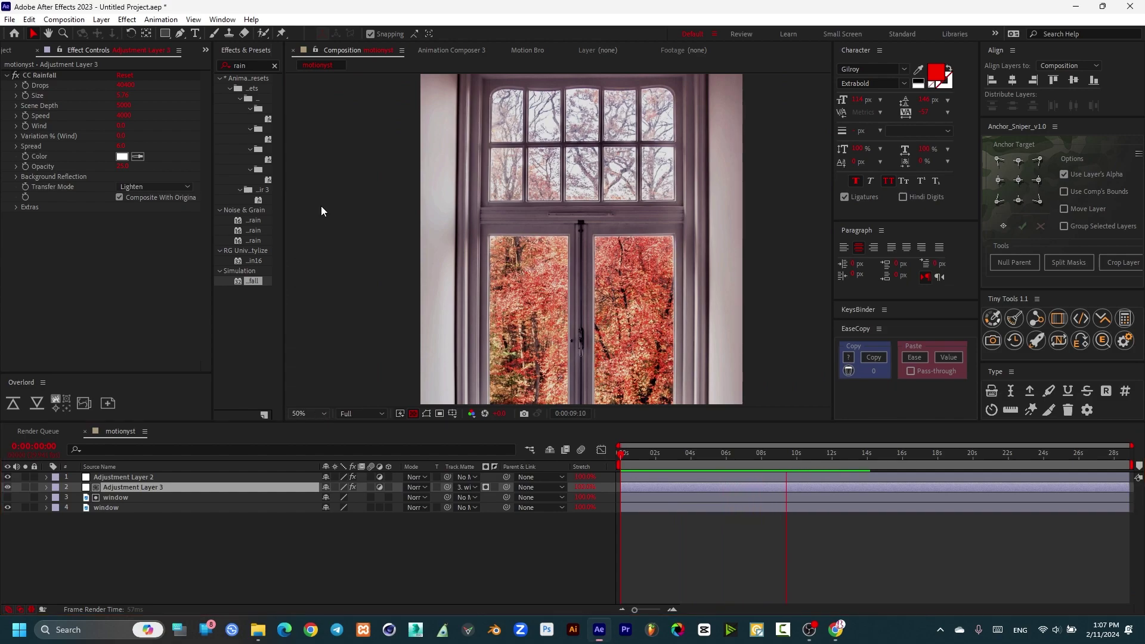
{"action": "left_click", "coordinate": [620, 457]}
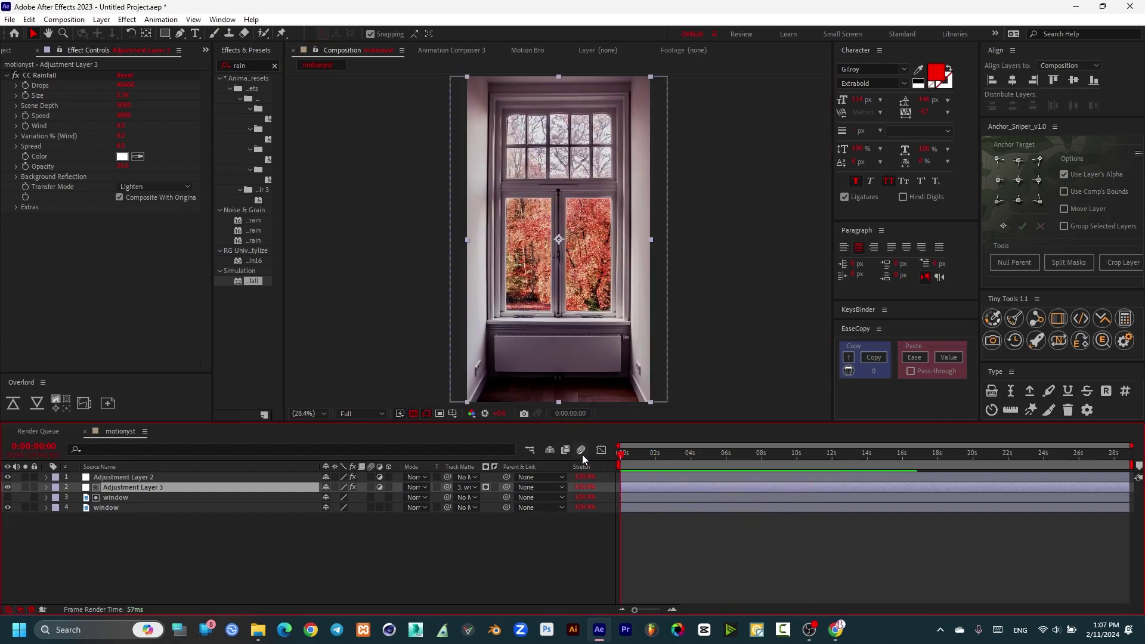